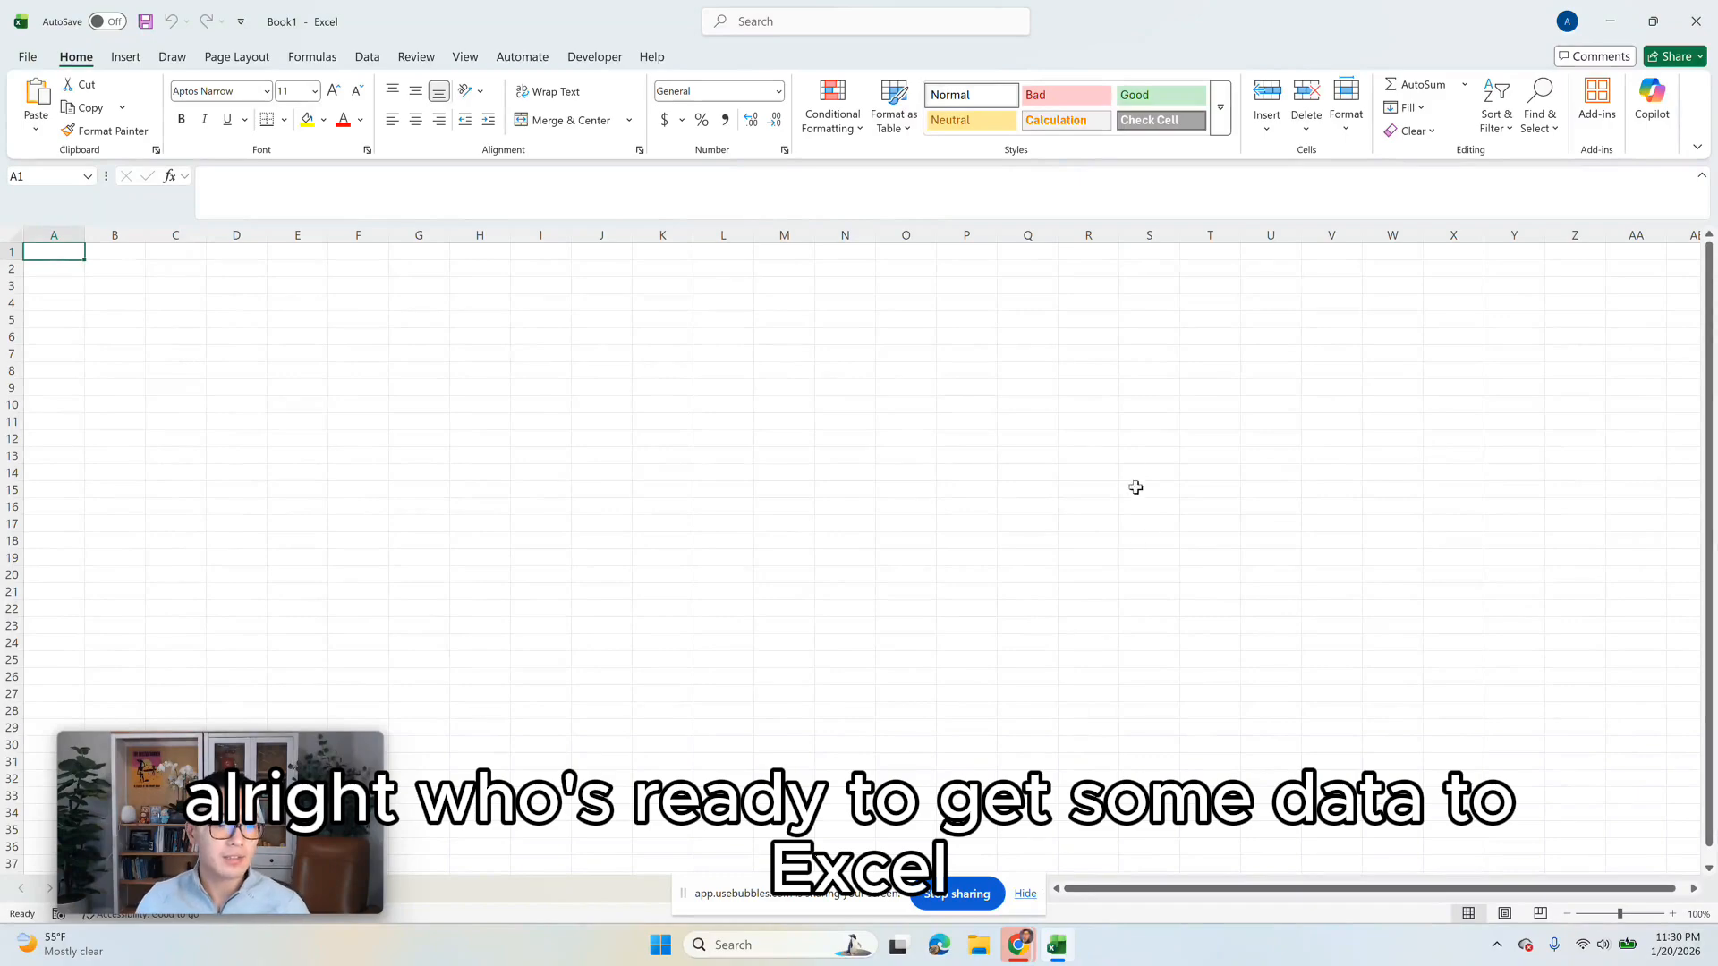
Step: Search the add-ins for Adzviser and add it to the workbook
click(1600, 103)
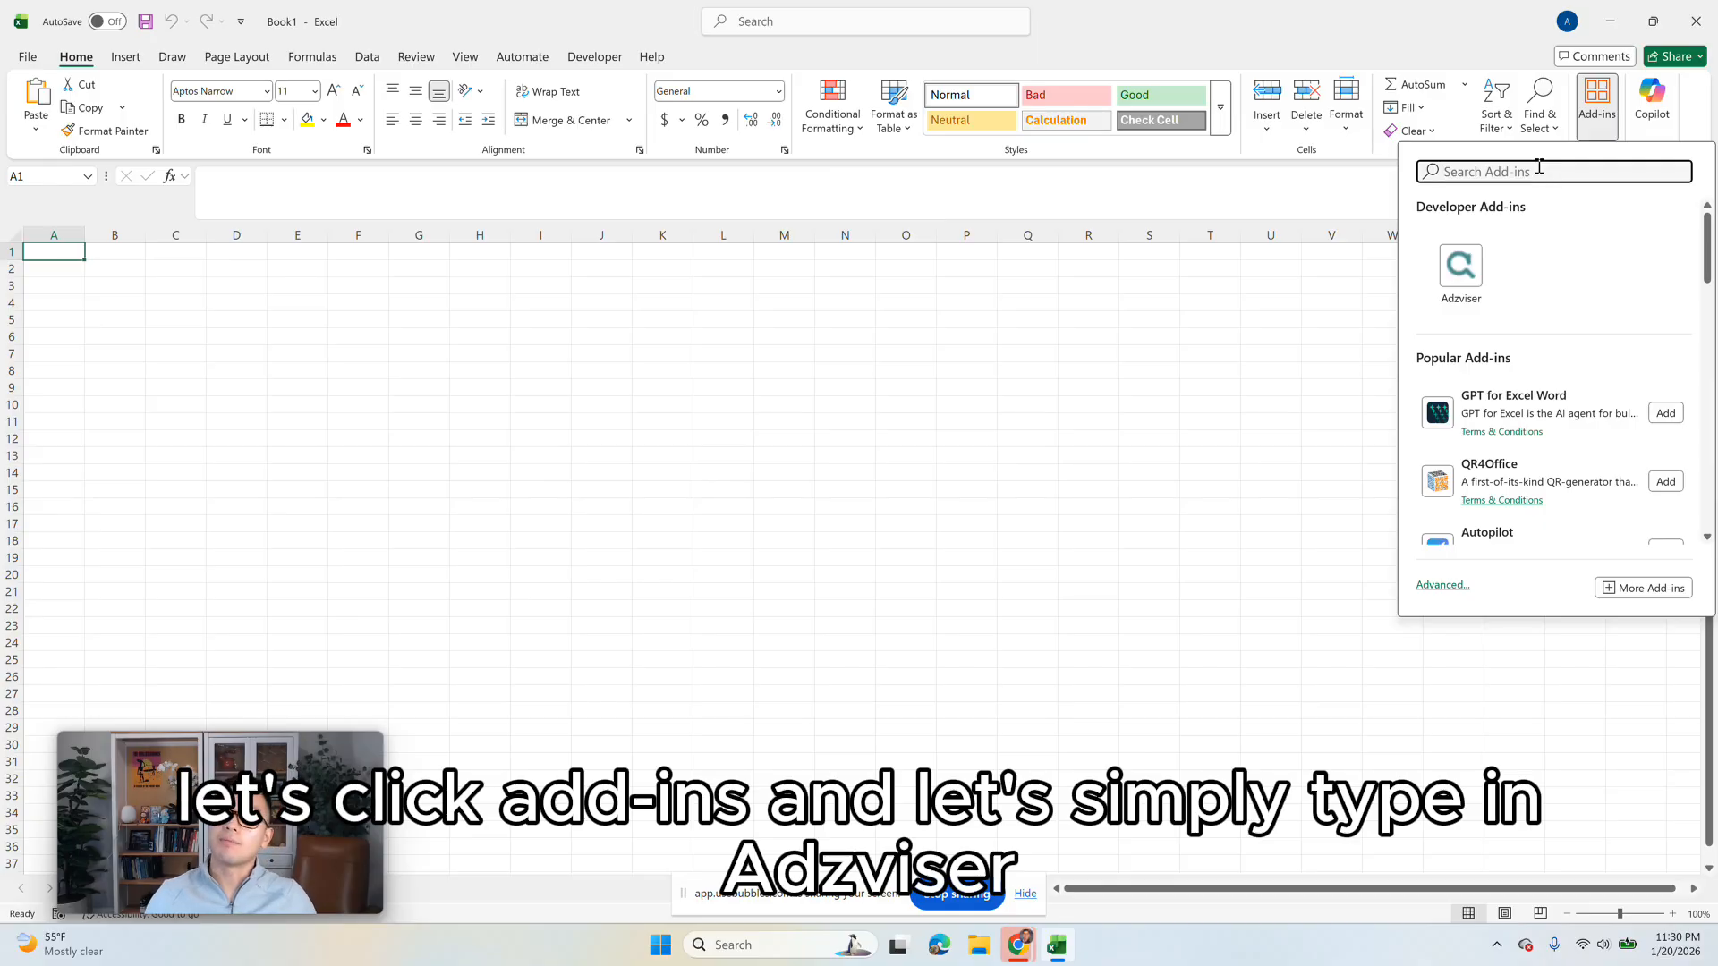
text(adzviser)
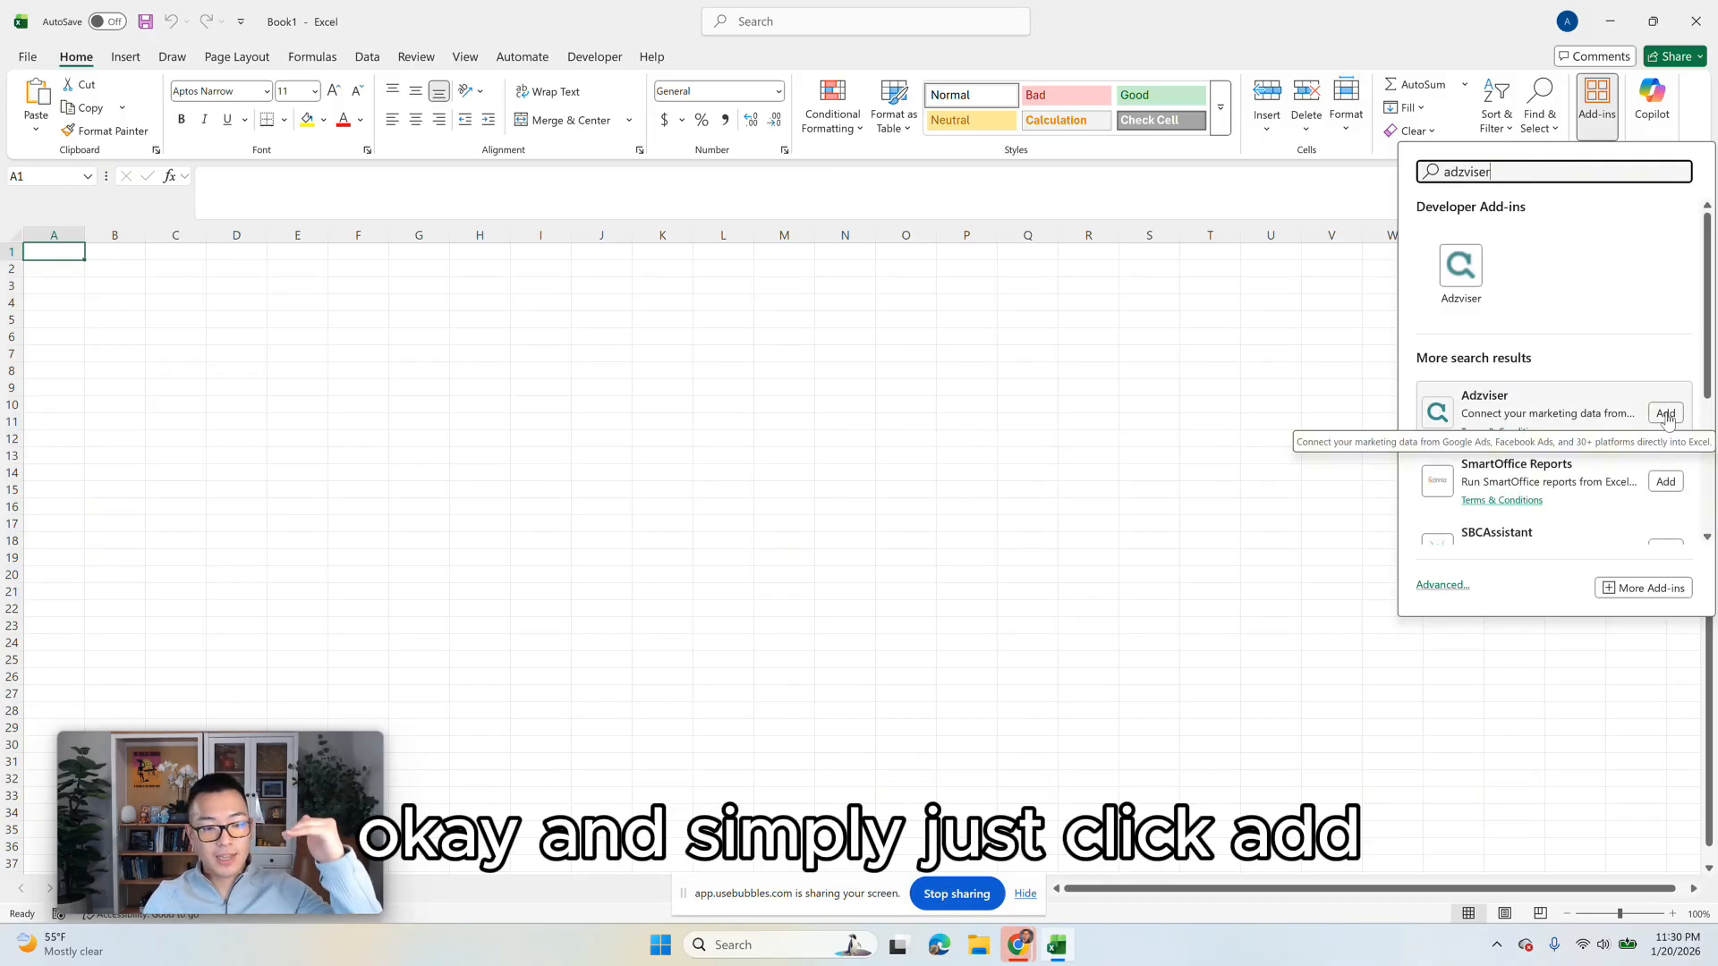
click(1666, 414)
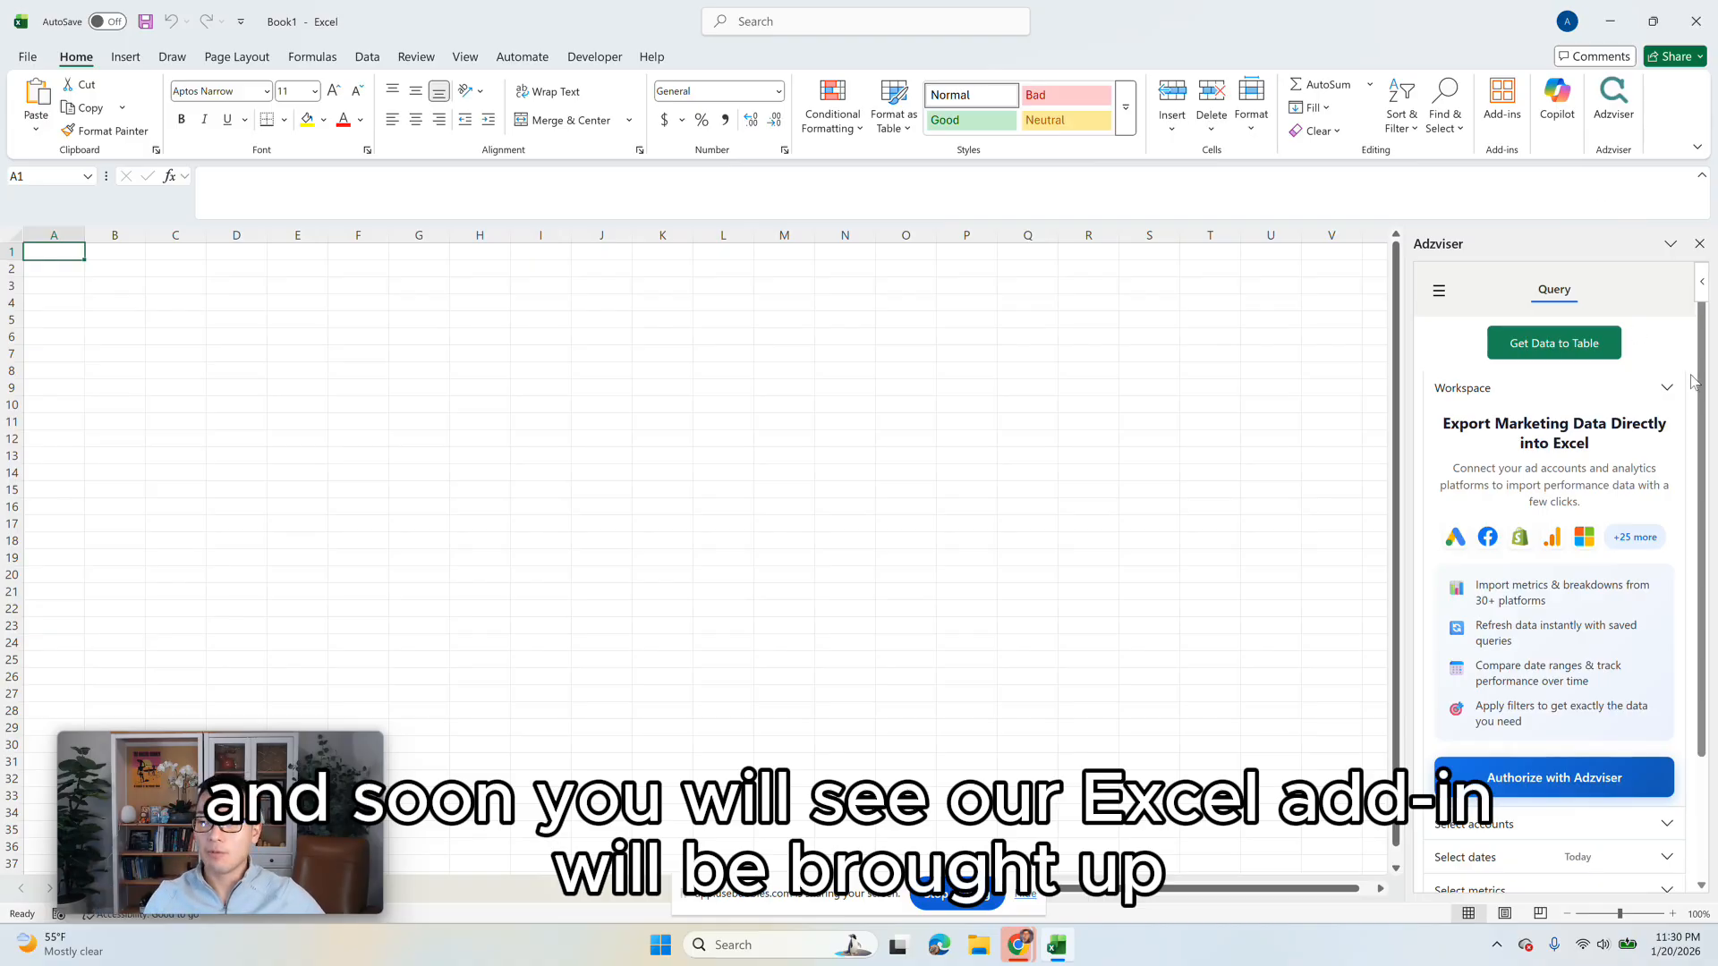
Step: Start the Adzviser authorization for Excel and sign in with the prefilled account credentials
scroll(1696, 402, down, 2)
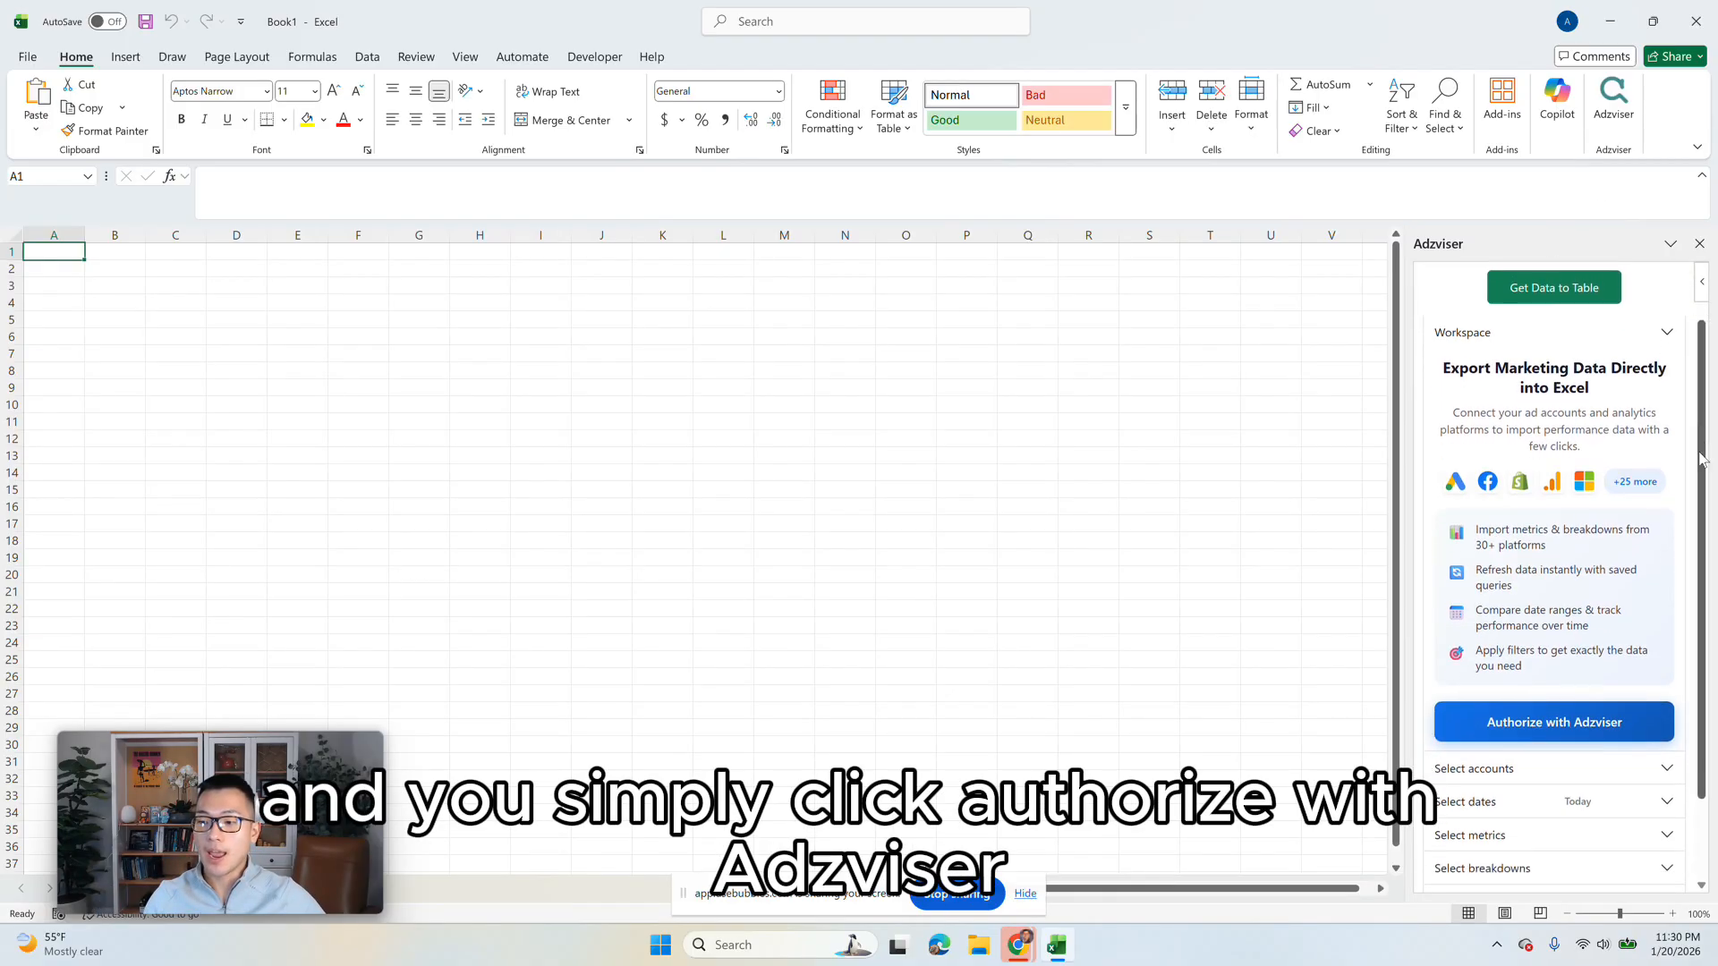
scroll(1700, 458, down, 2)
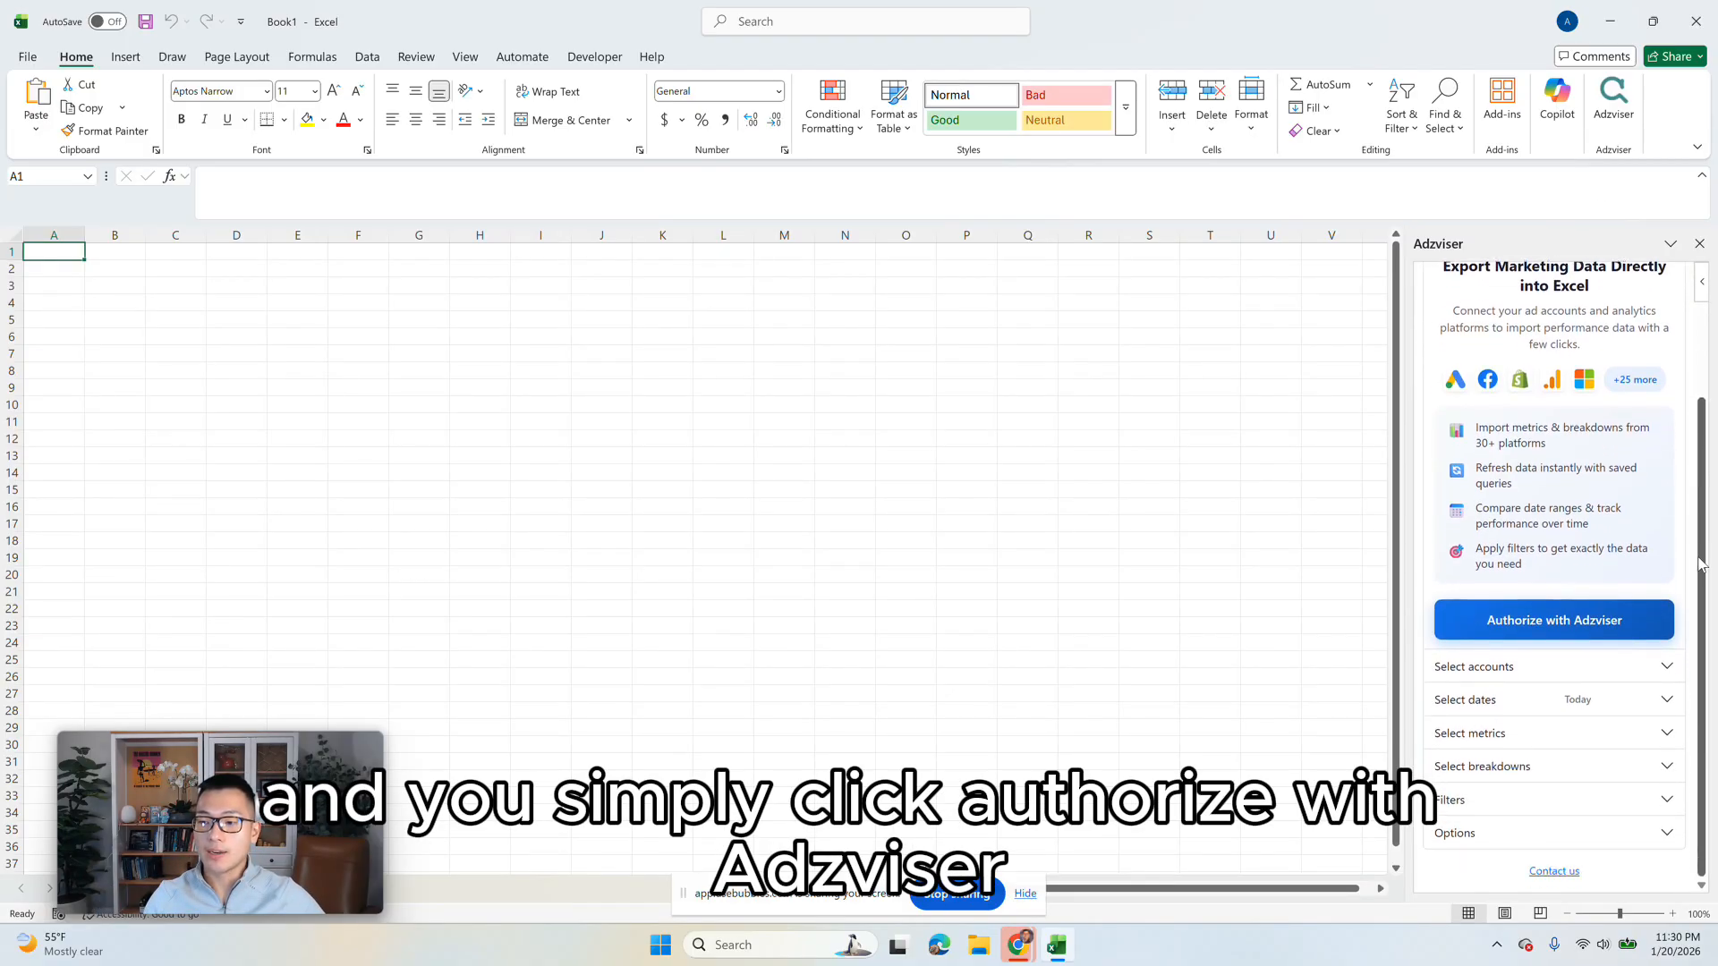
click(1511, 626)
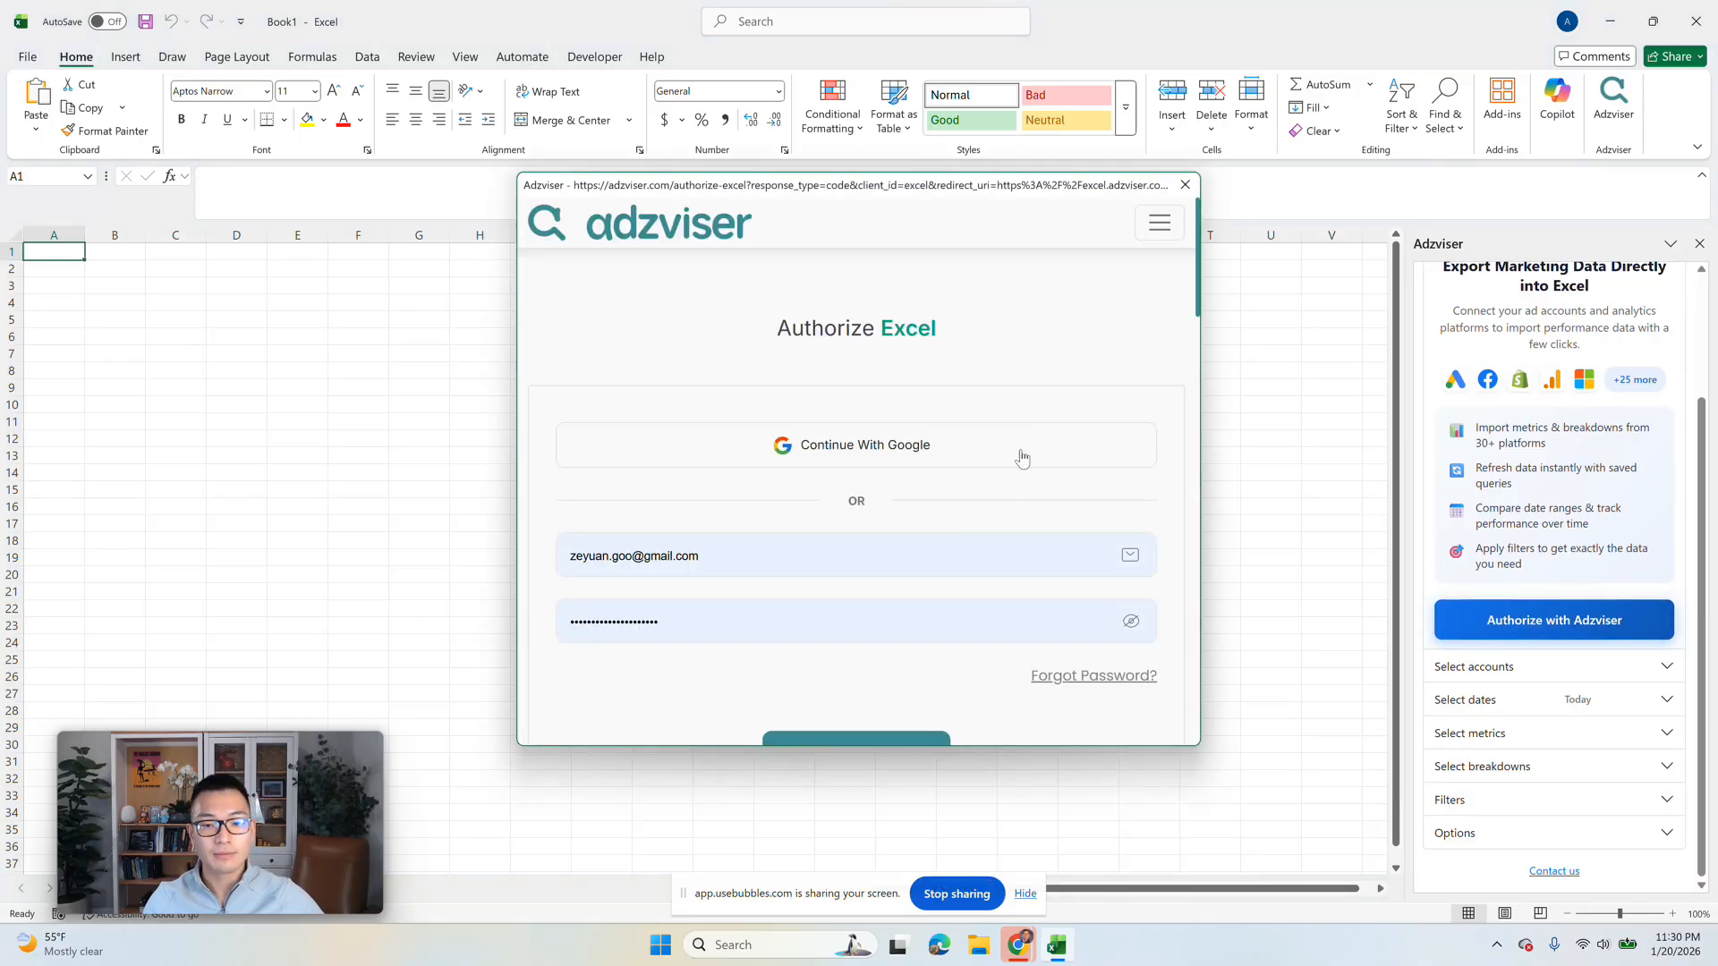
scroll(980, 569, down, 3)
click(924, 487)
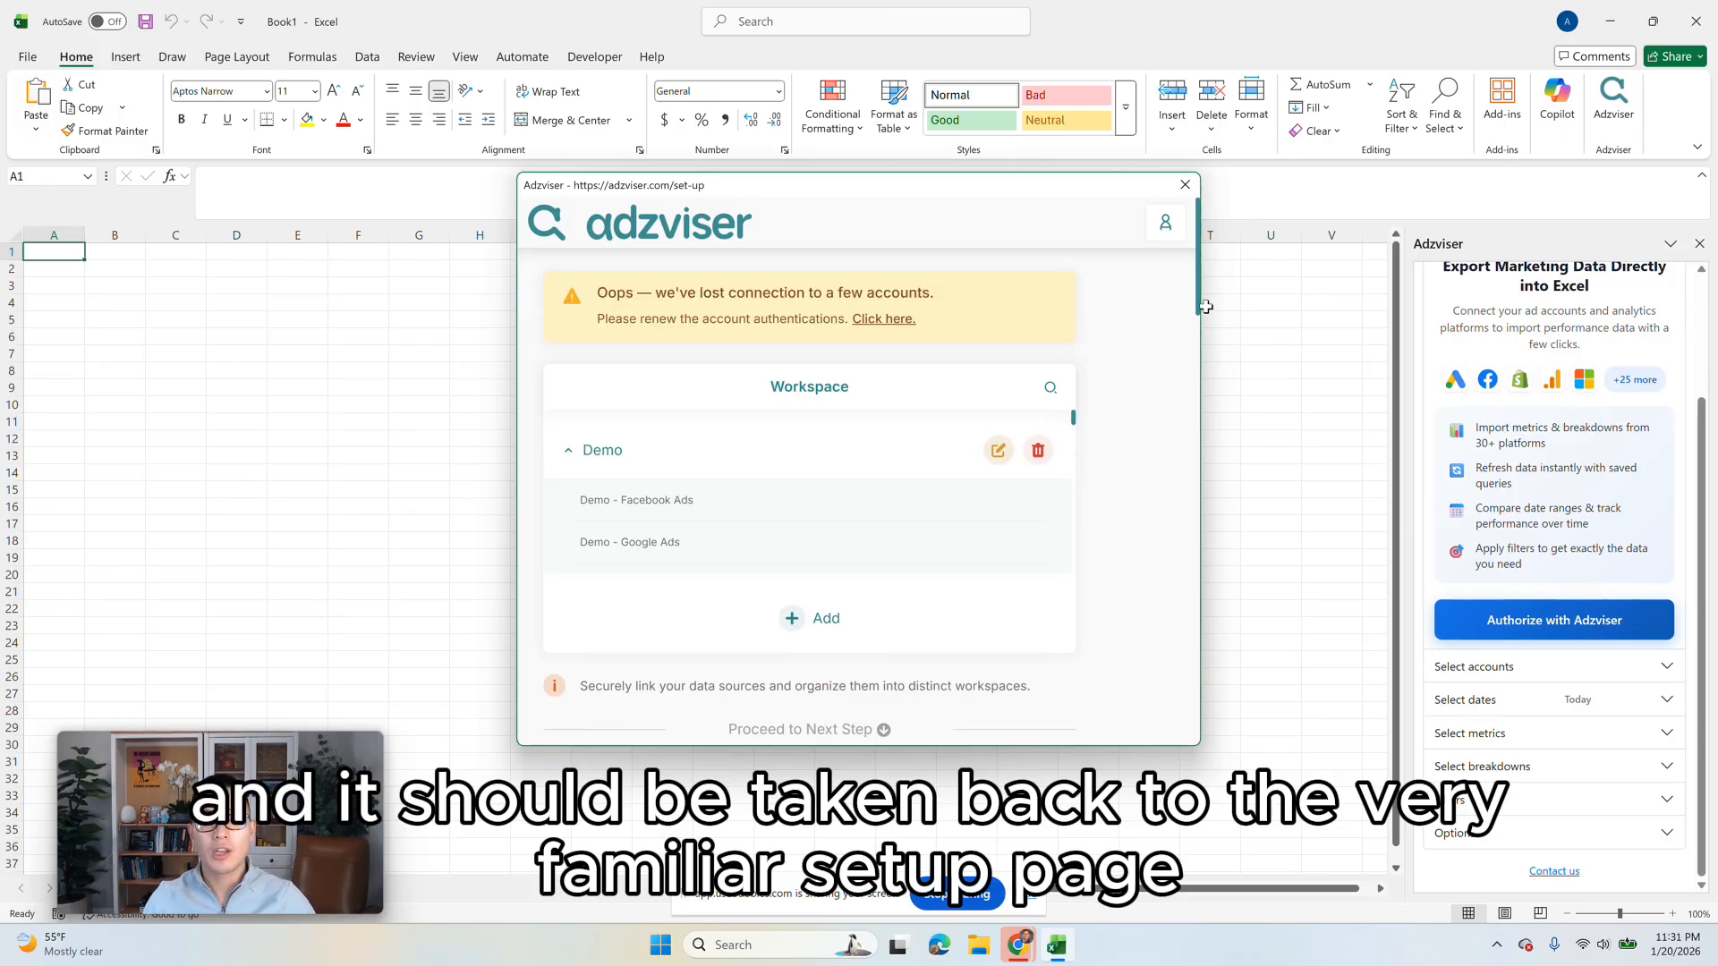
Step: Complete the Adzviser authentication with Excel from the workspace setup page
scroll(1190, 314, down, 1)
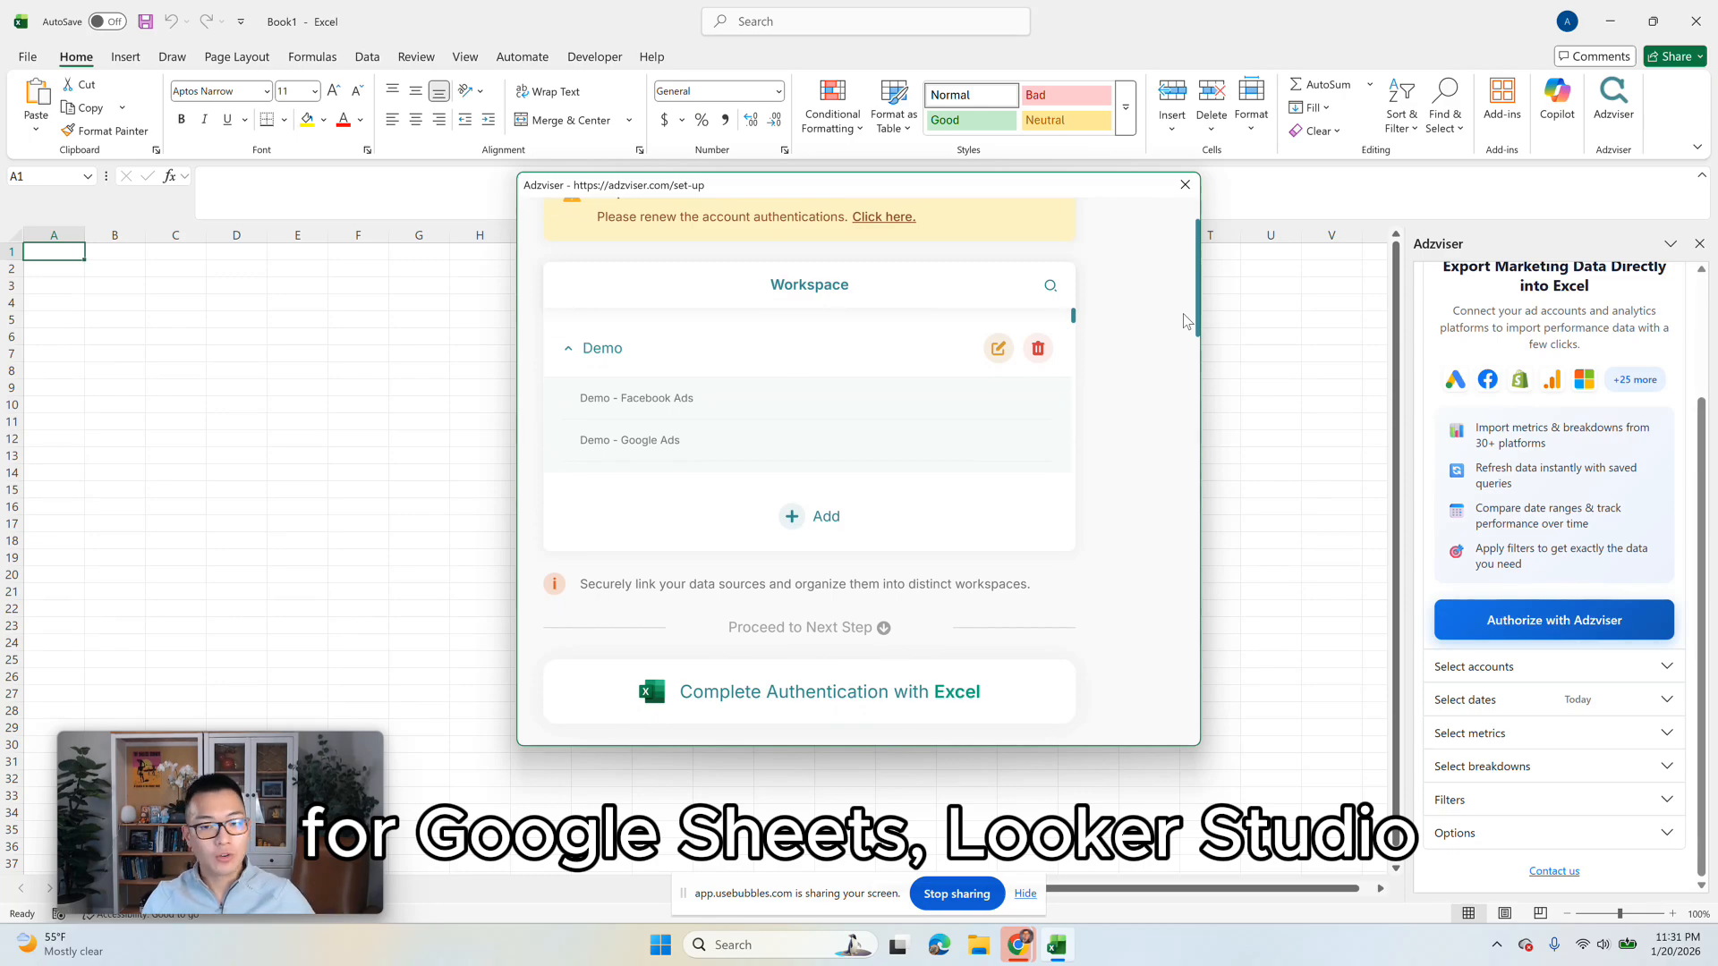
scroll(1184, 320, down, 1)
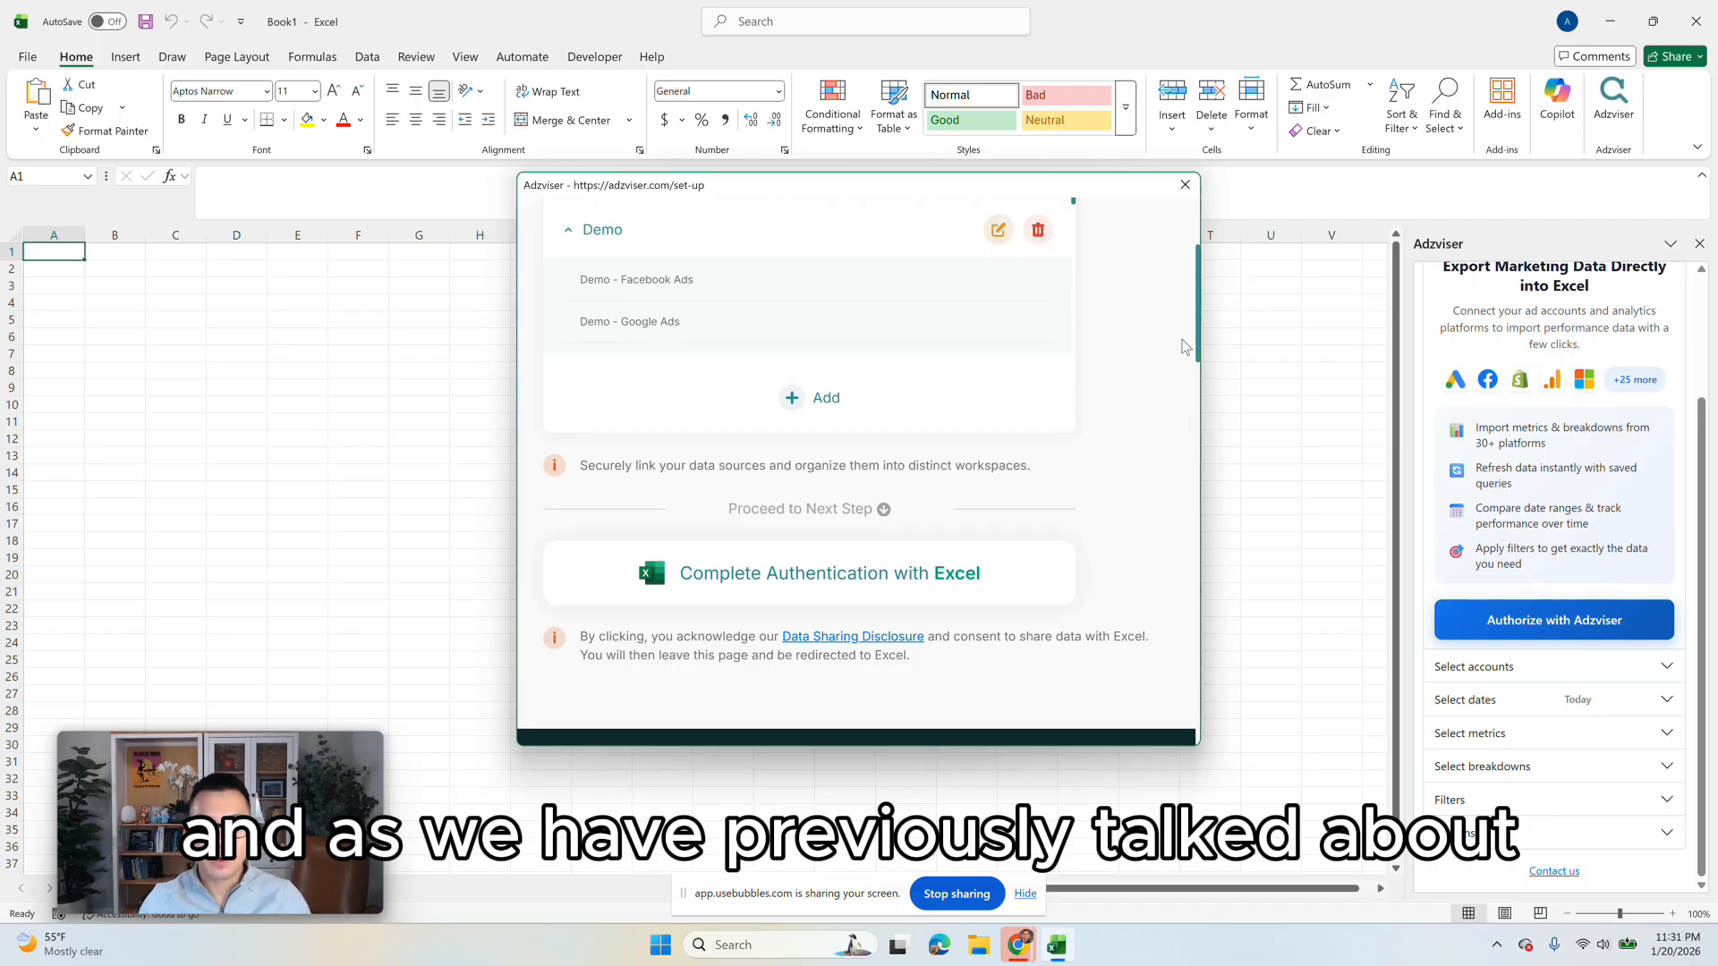
click(880, 588)
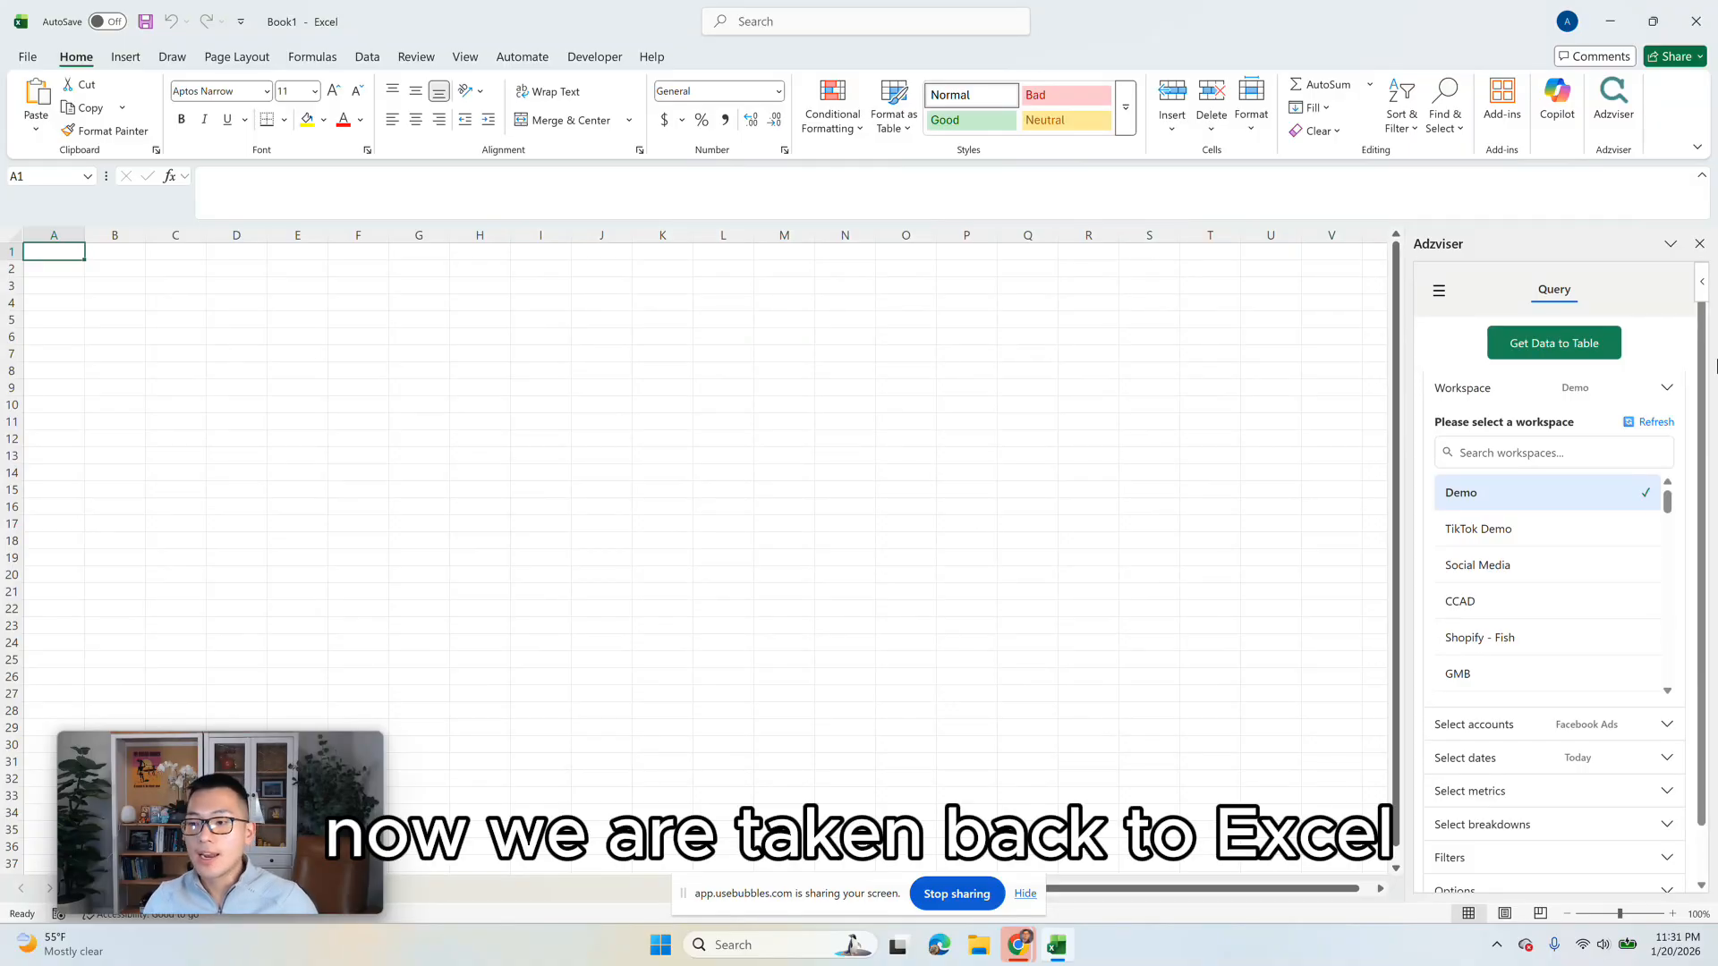
Step: Keep the Demo workspace and its Facebook Ads account, and set the query dates to Last month with Daily time granularity
click(1596, 391)
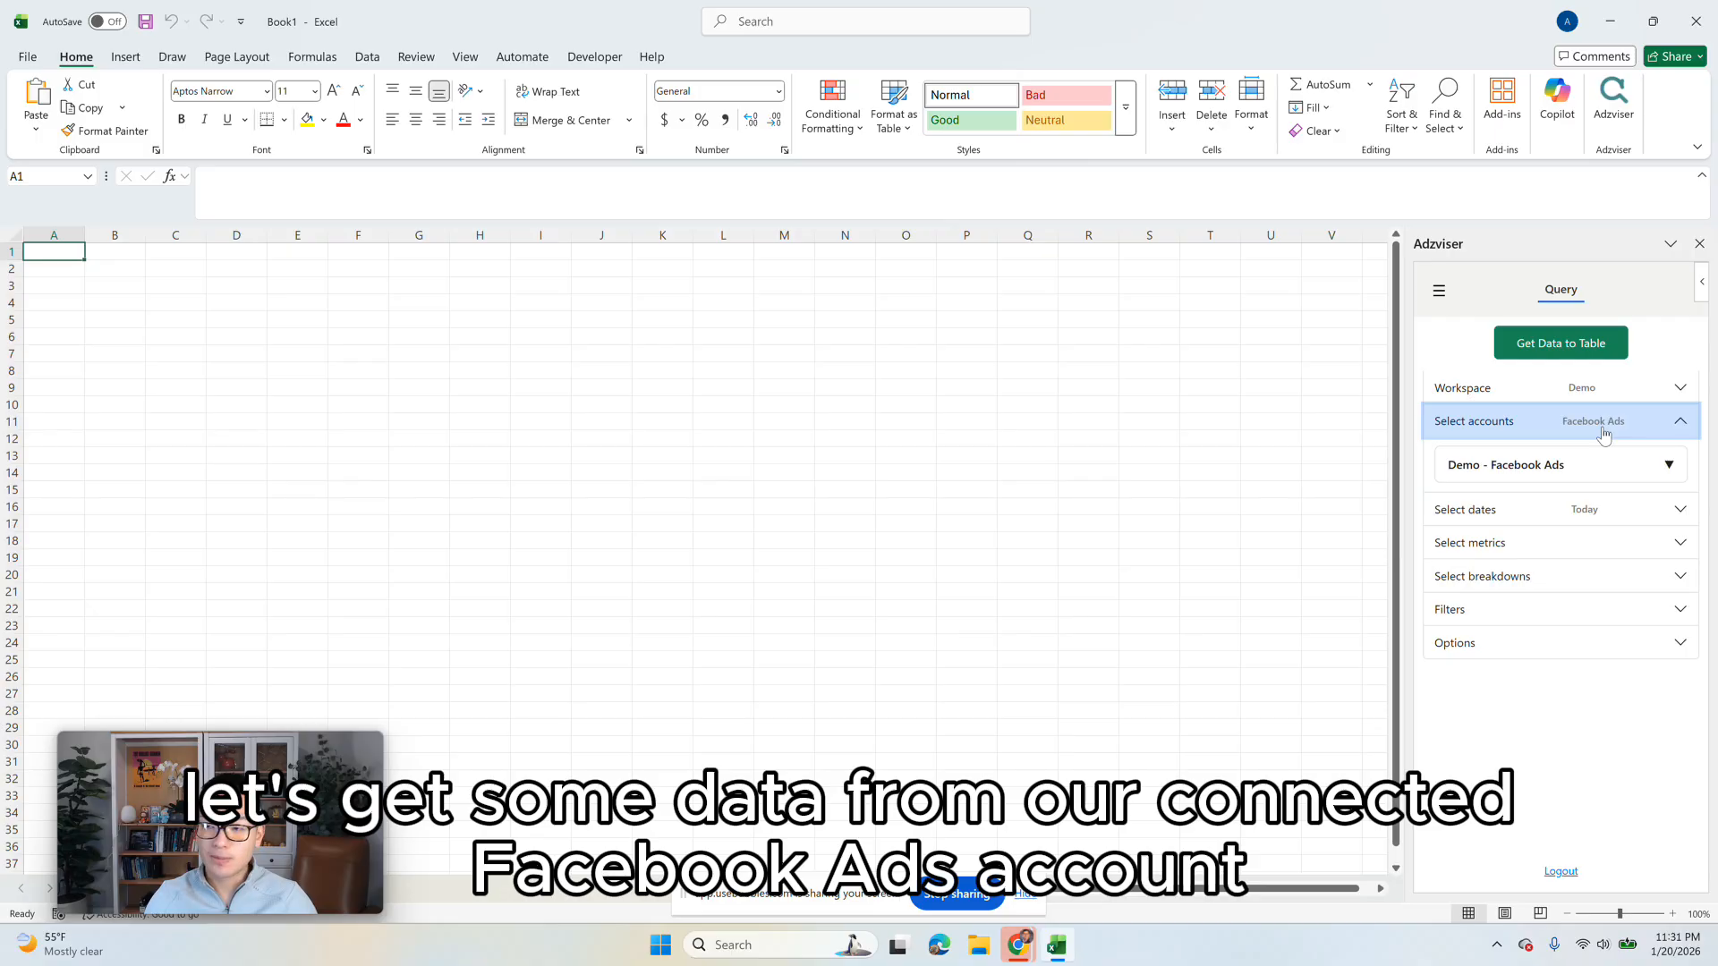
click(1602, 434)
click(1602, 454)
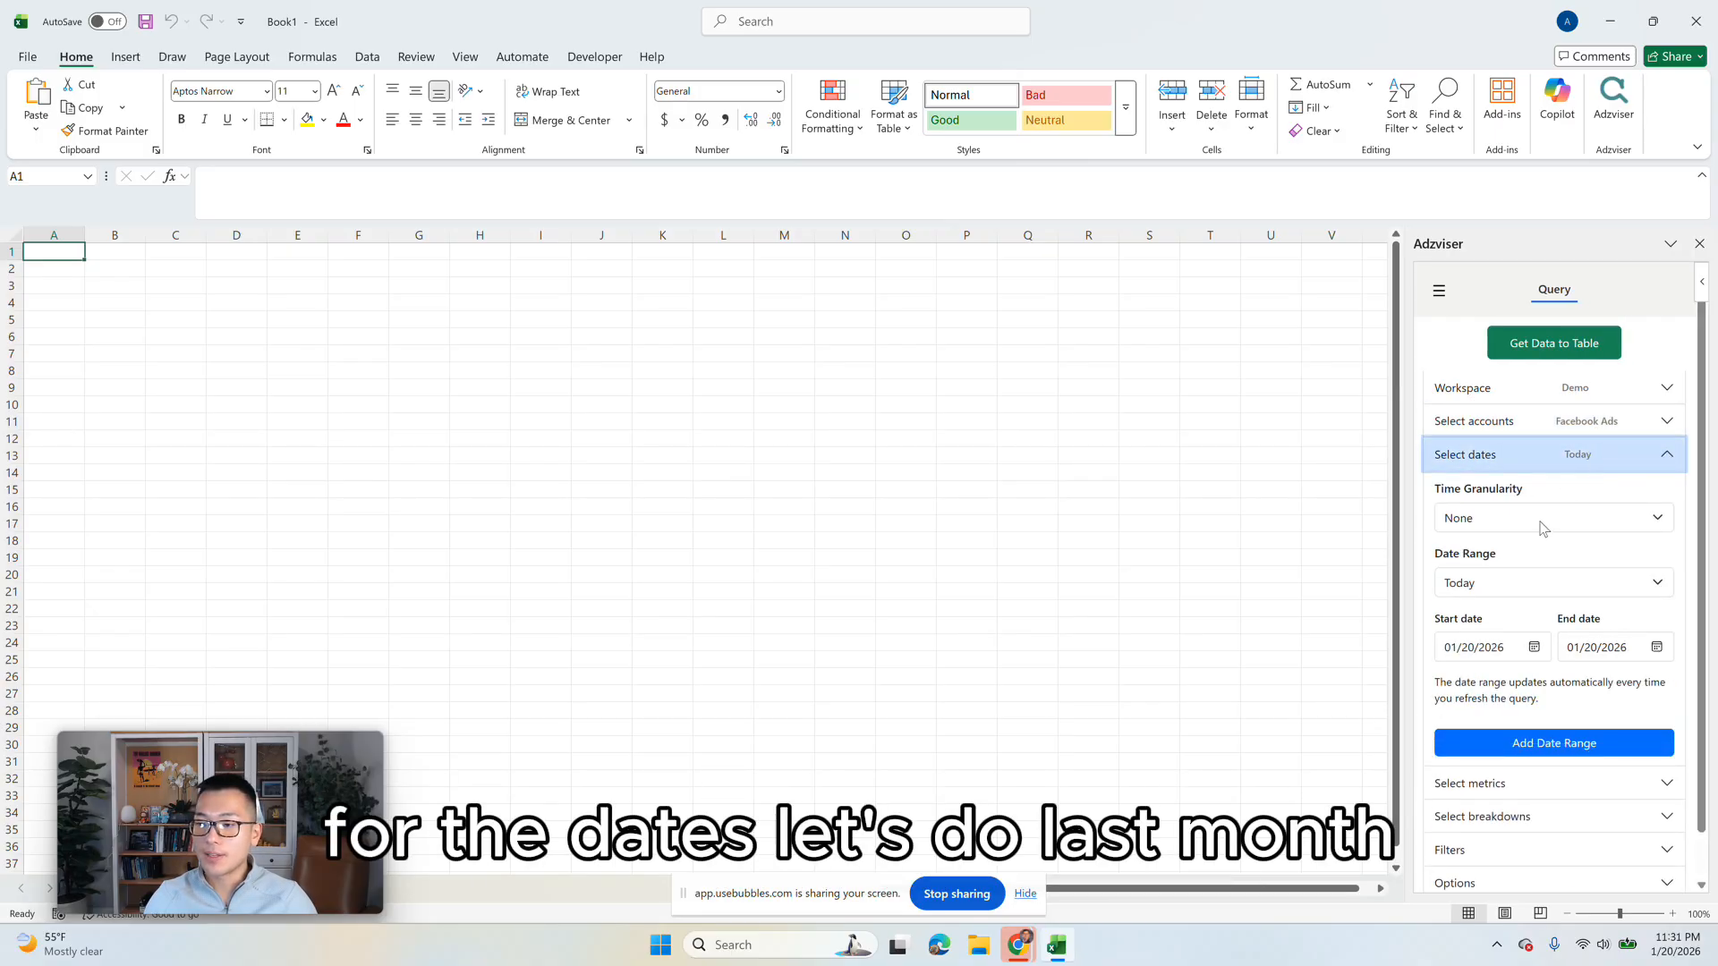
click(1539, 580)
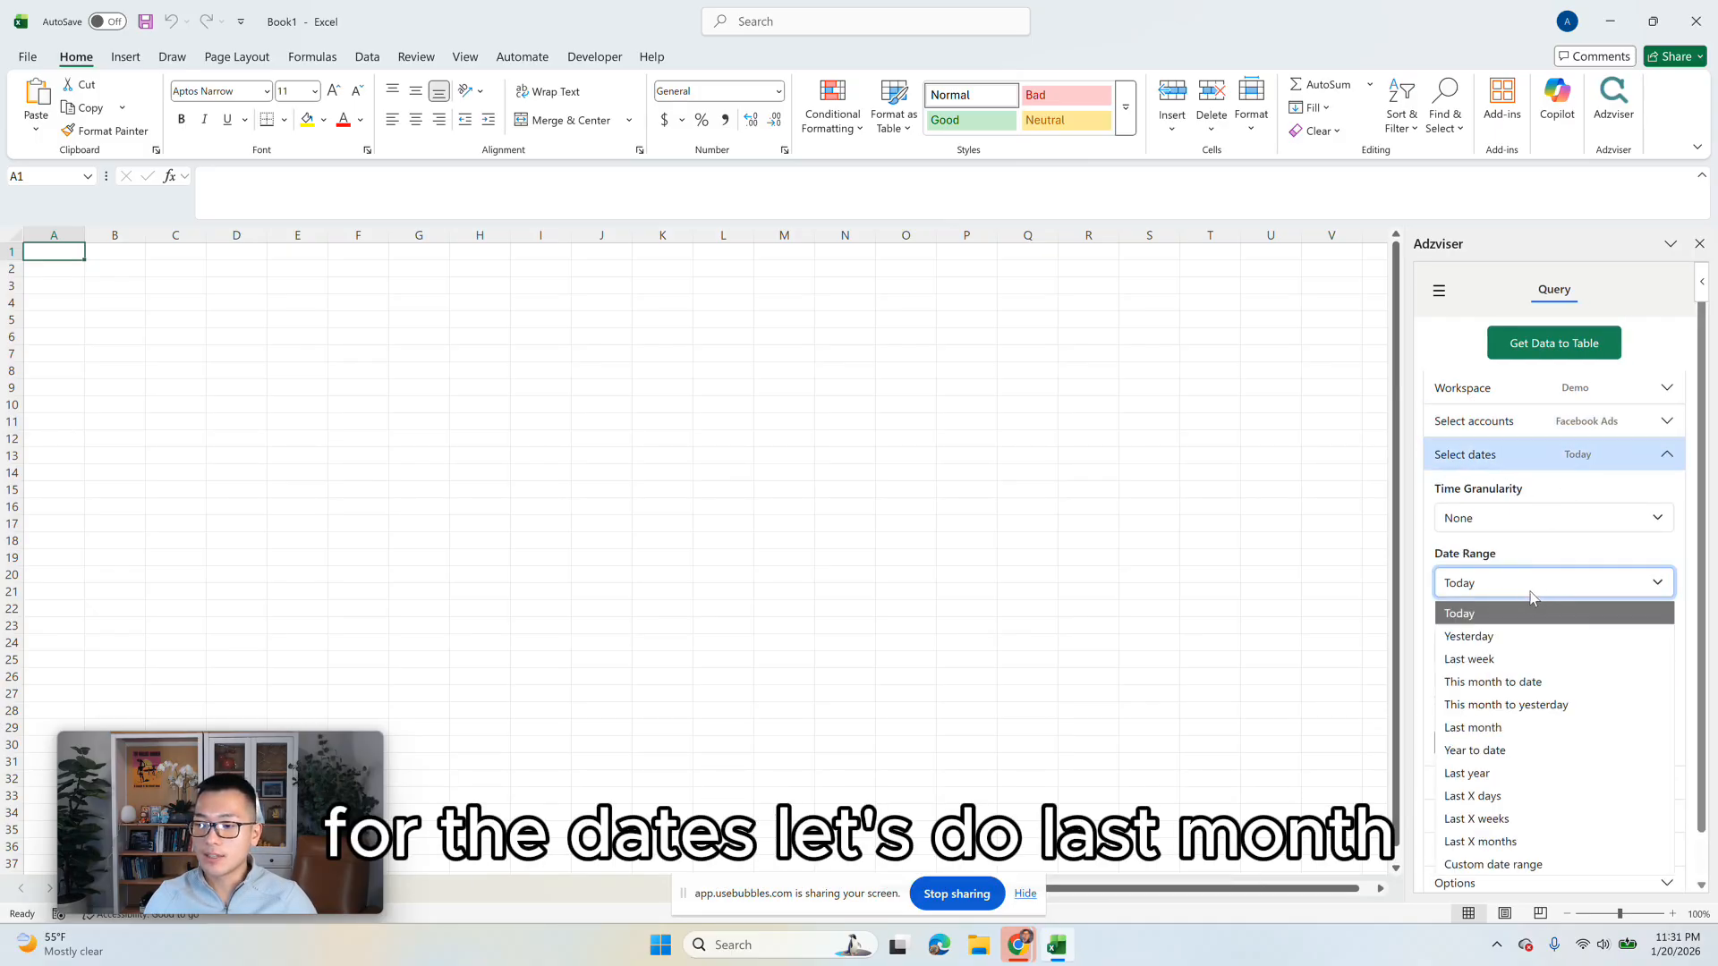
click(1515, 721)
click(1533, 519)
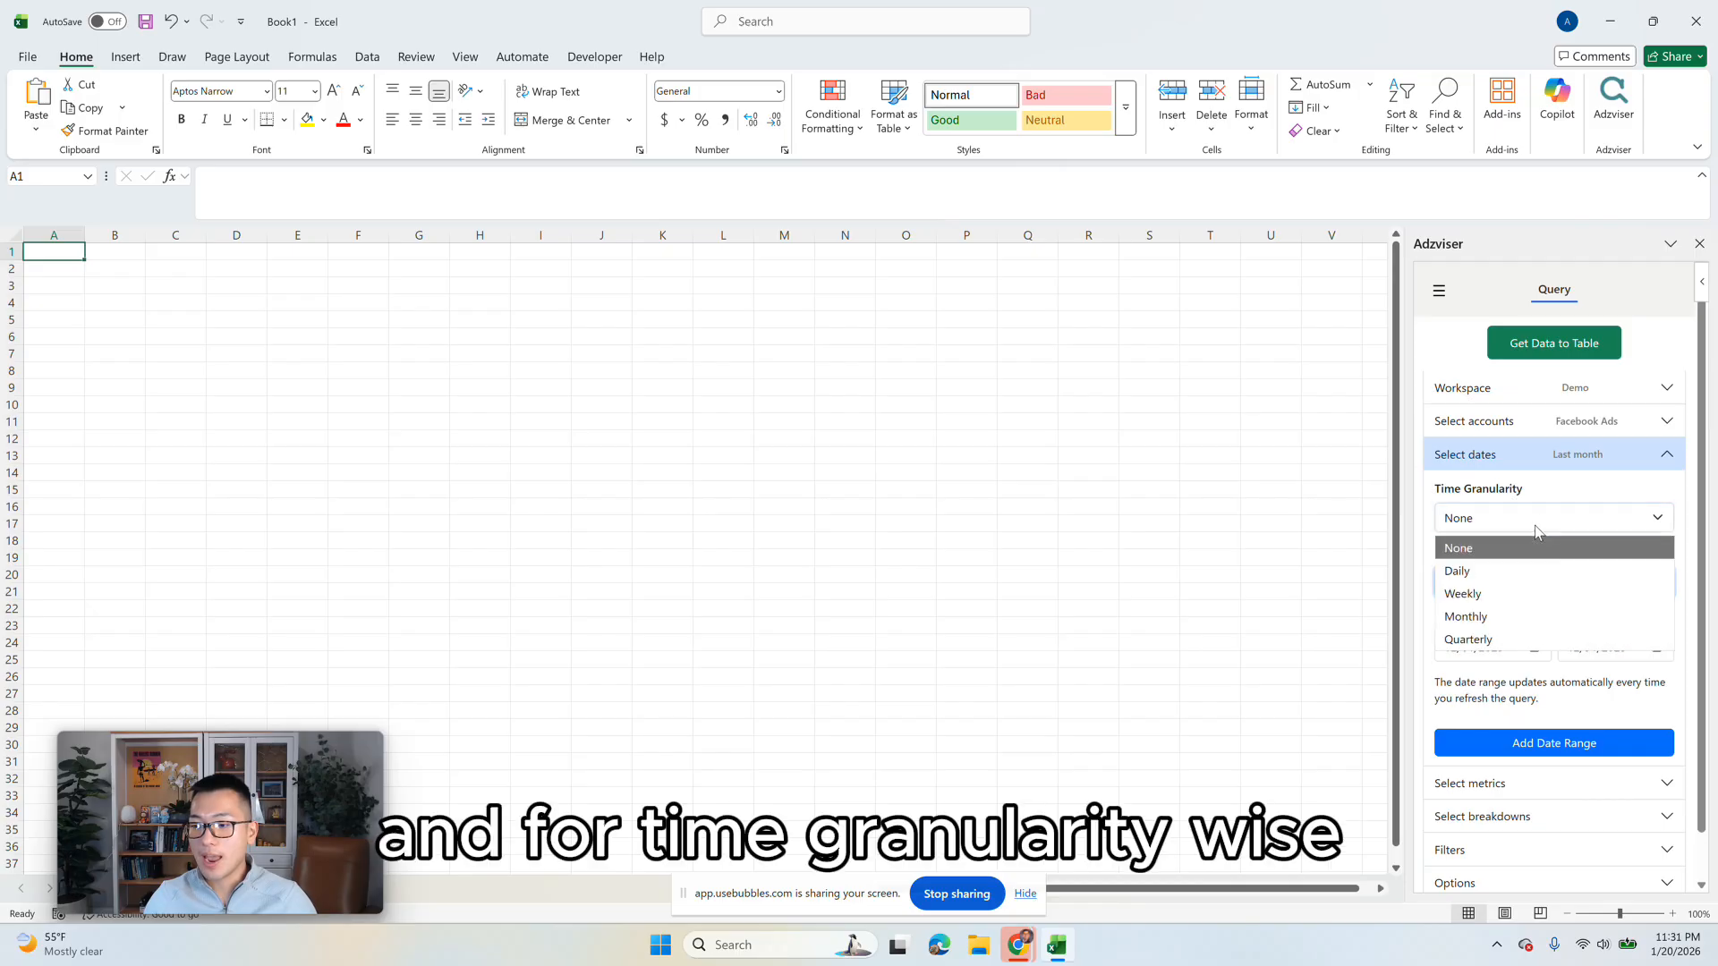
click(1550, 580)
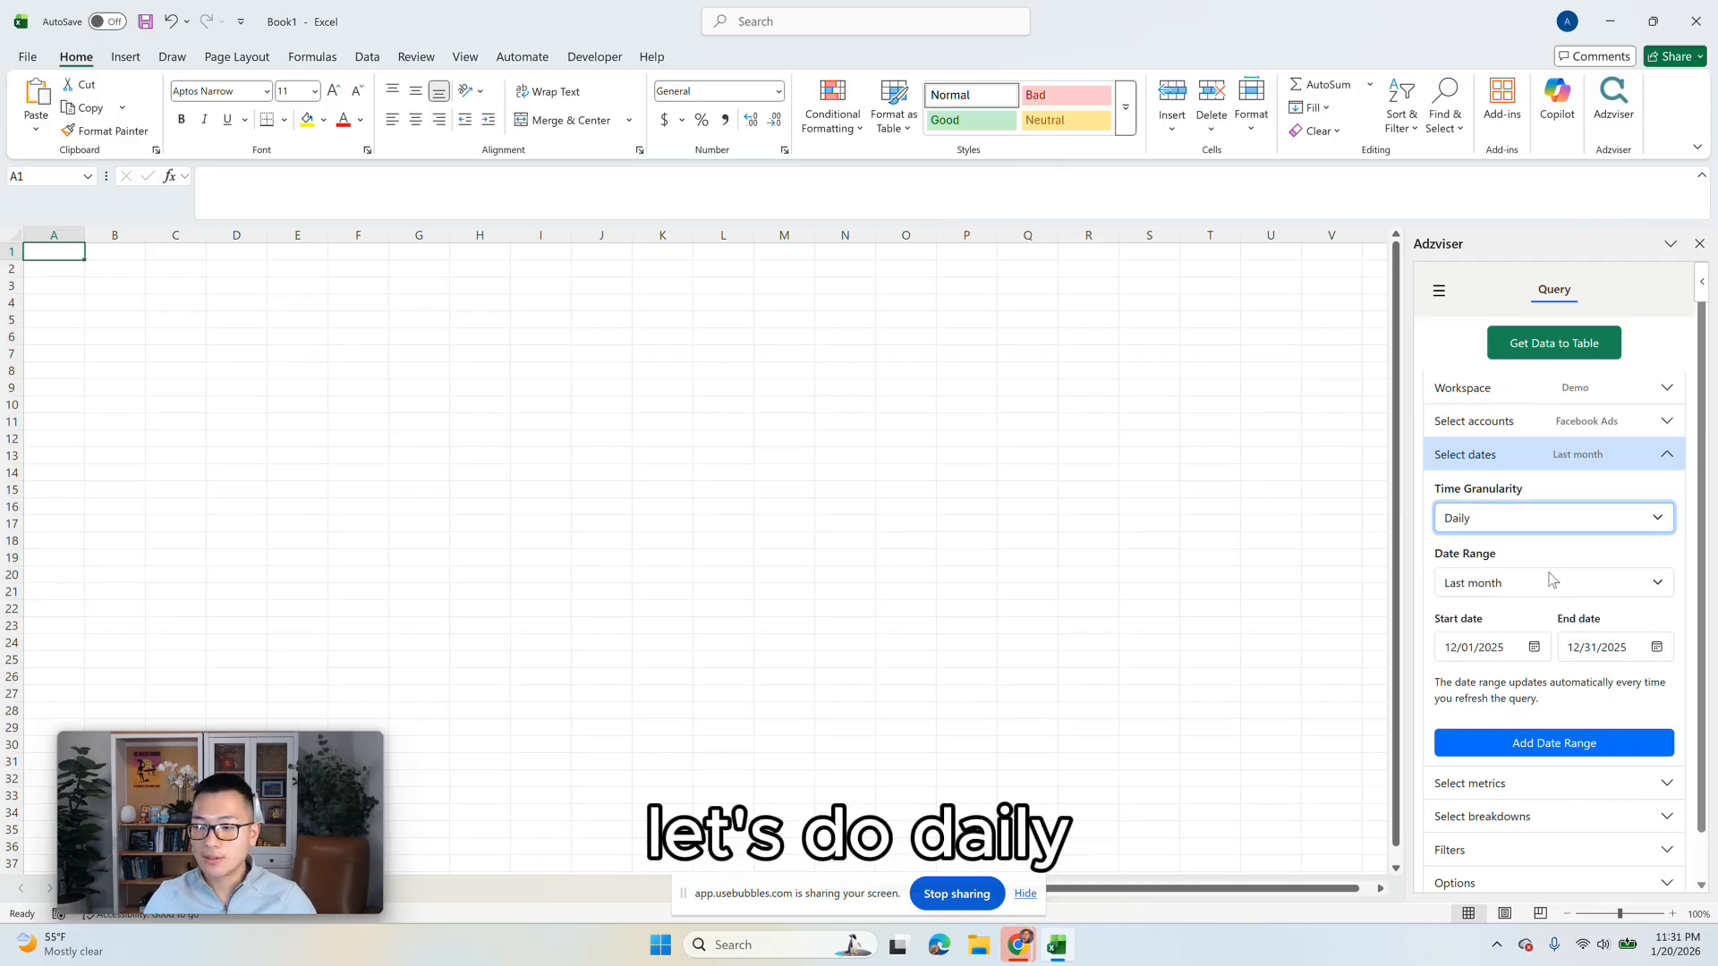
click(1521, 464)
Step: Select Reach, Frequency, Impressions, Spend and Link Clicks as the metrics of the Facebook Ads query
click(1514, 503)
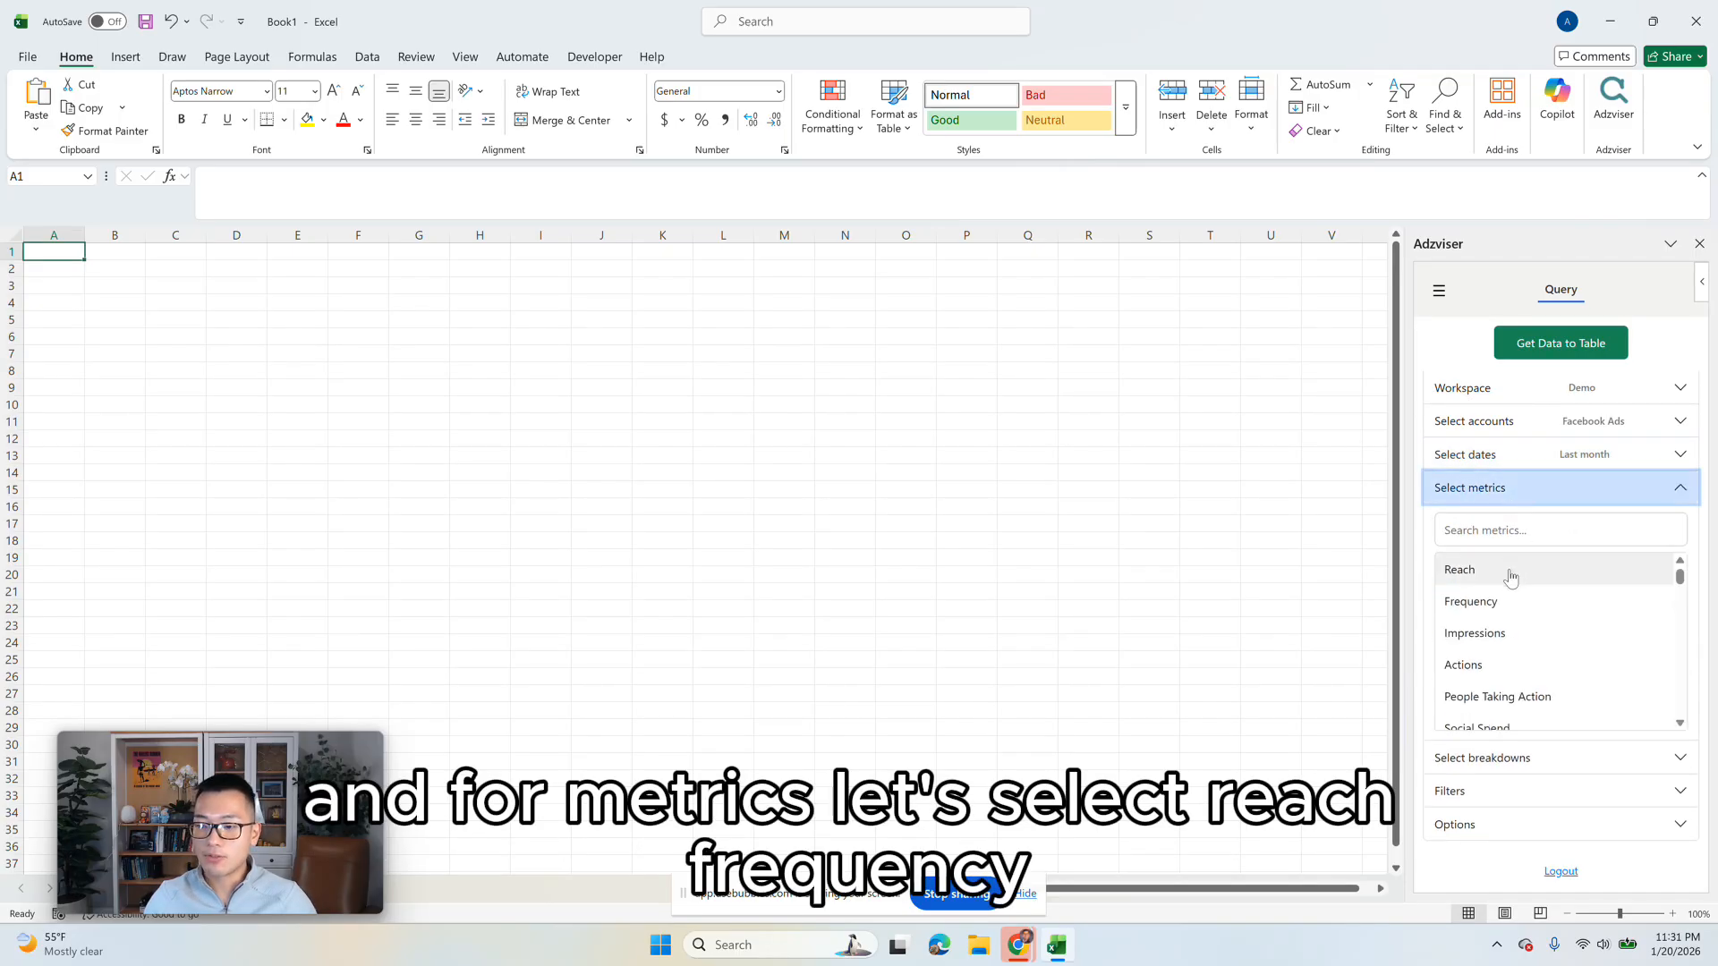
click(1509, 572)
click(1509, 577)
click(1512, 586)
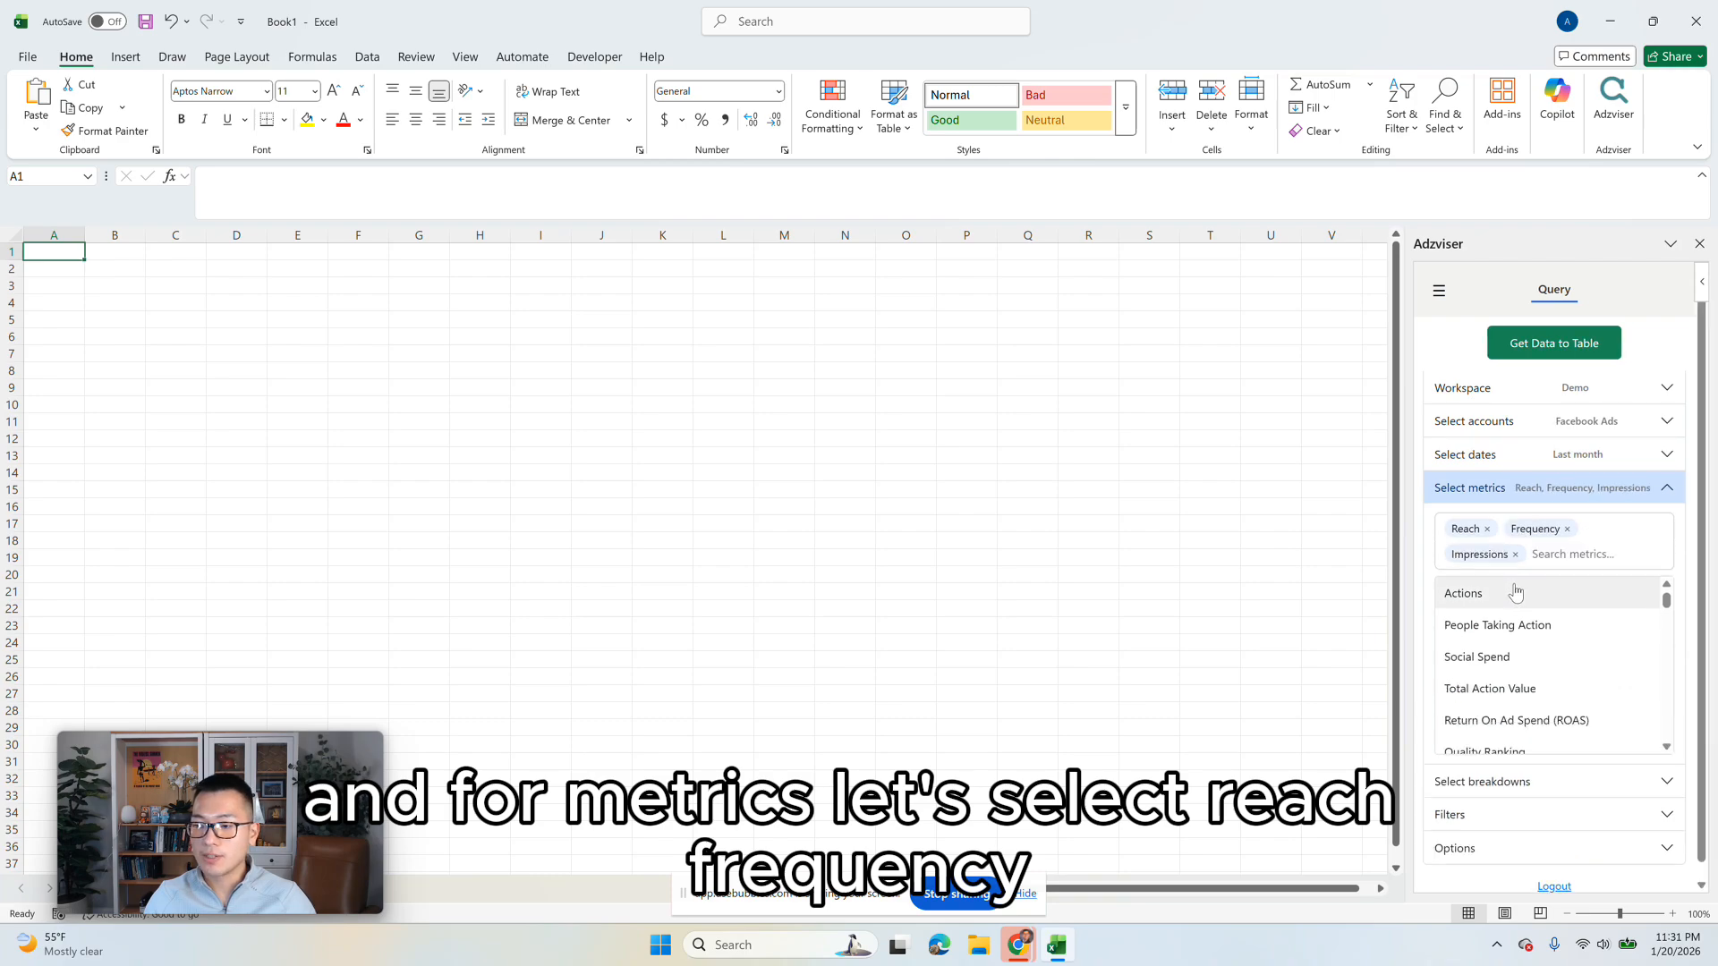
scroll(1519, 653, down, 3)
click(1513, 668)
scroll(1488, 667, down, 2)
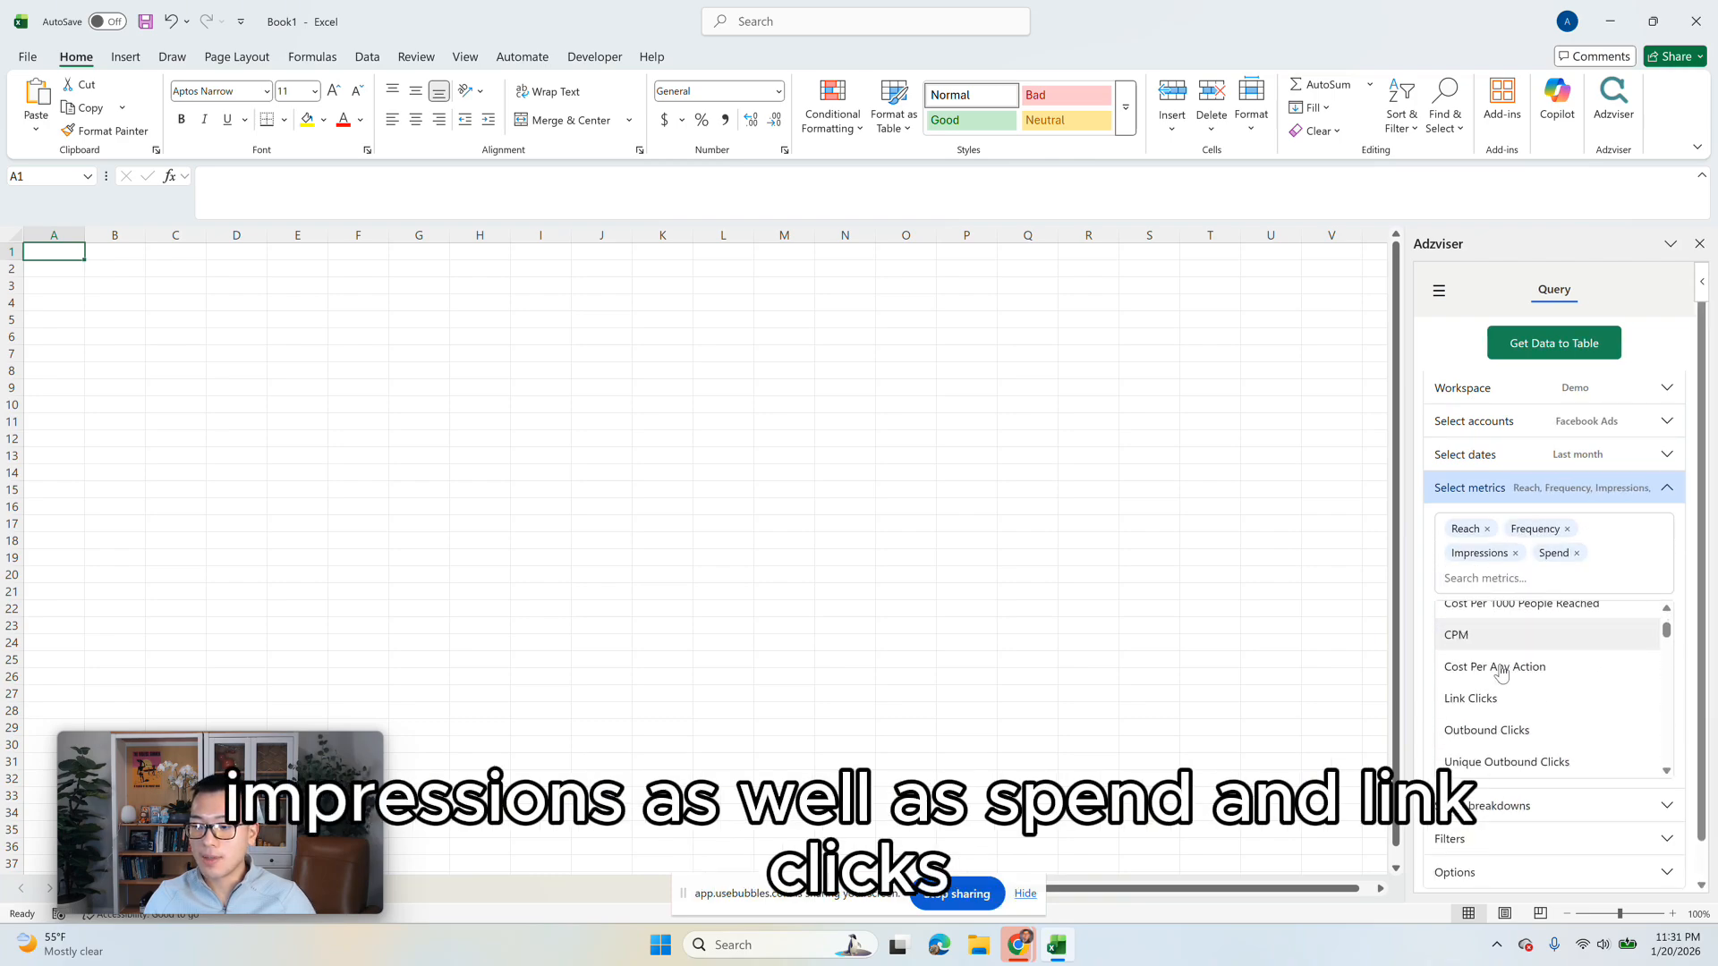
click(1479, 698)
click(1570, 488)
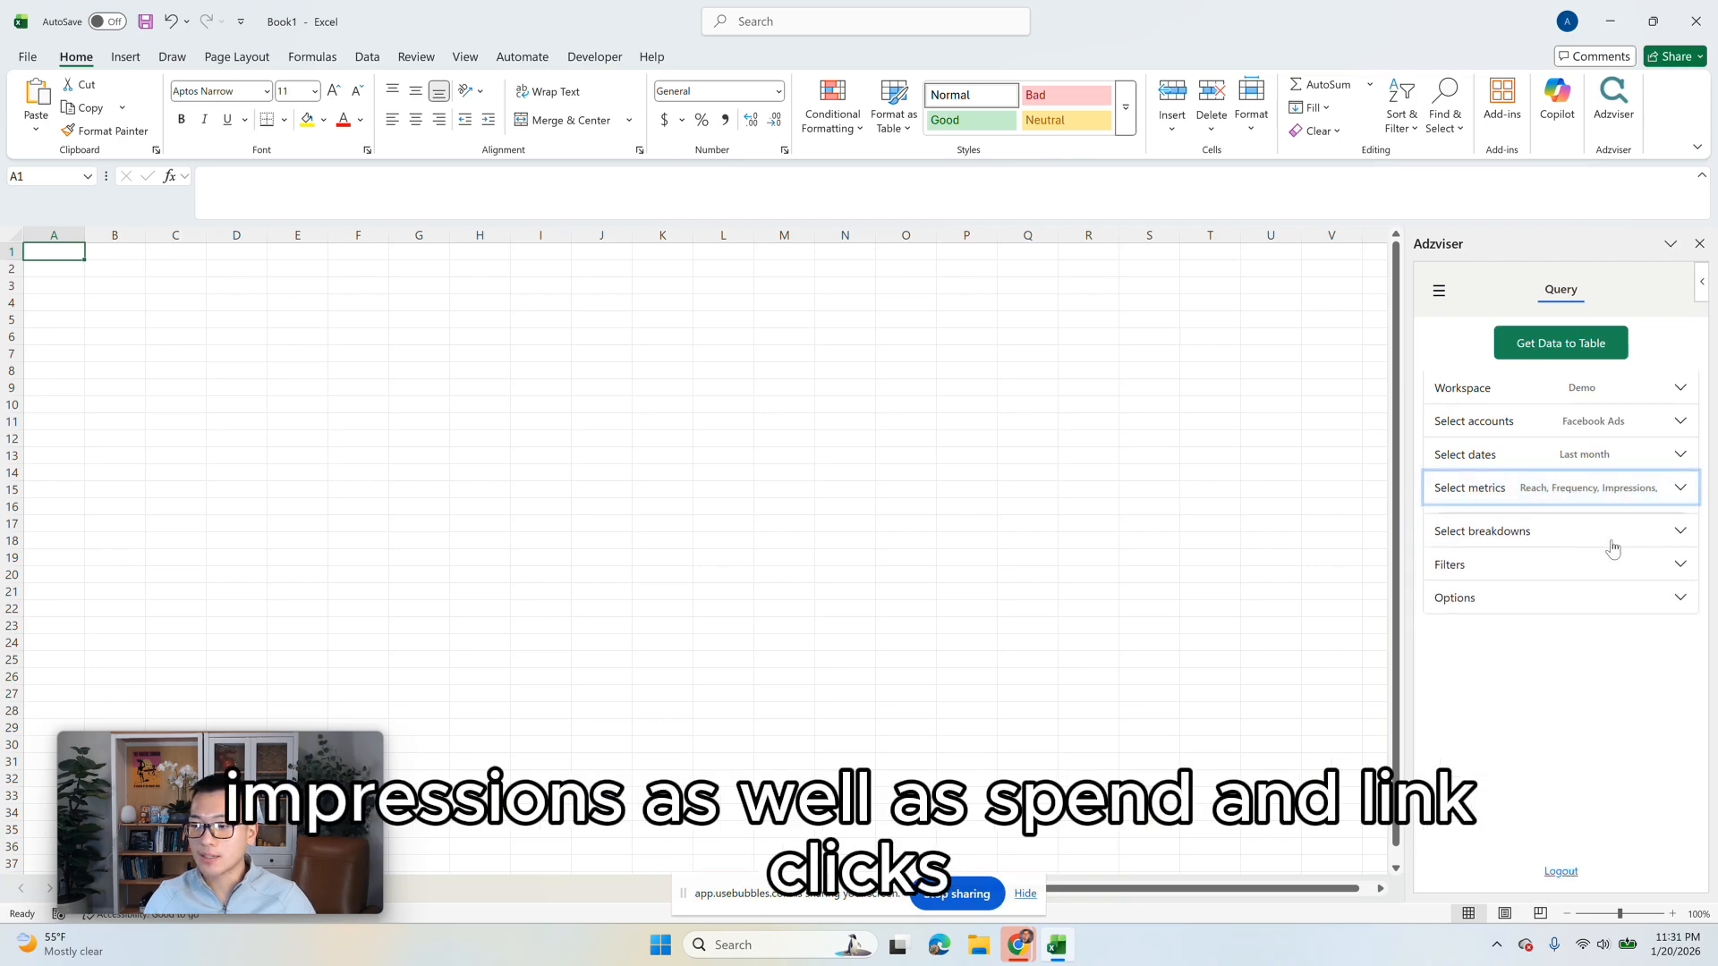
Step: Break the Facebook Ads query down by Account Name and Campaign Name
click(1522, 519)
click(1519, 606)
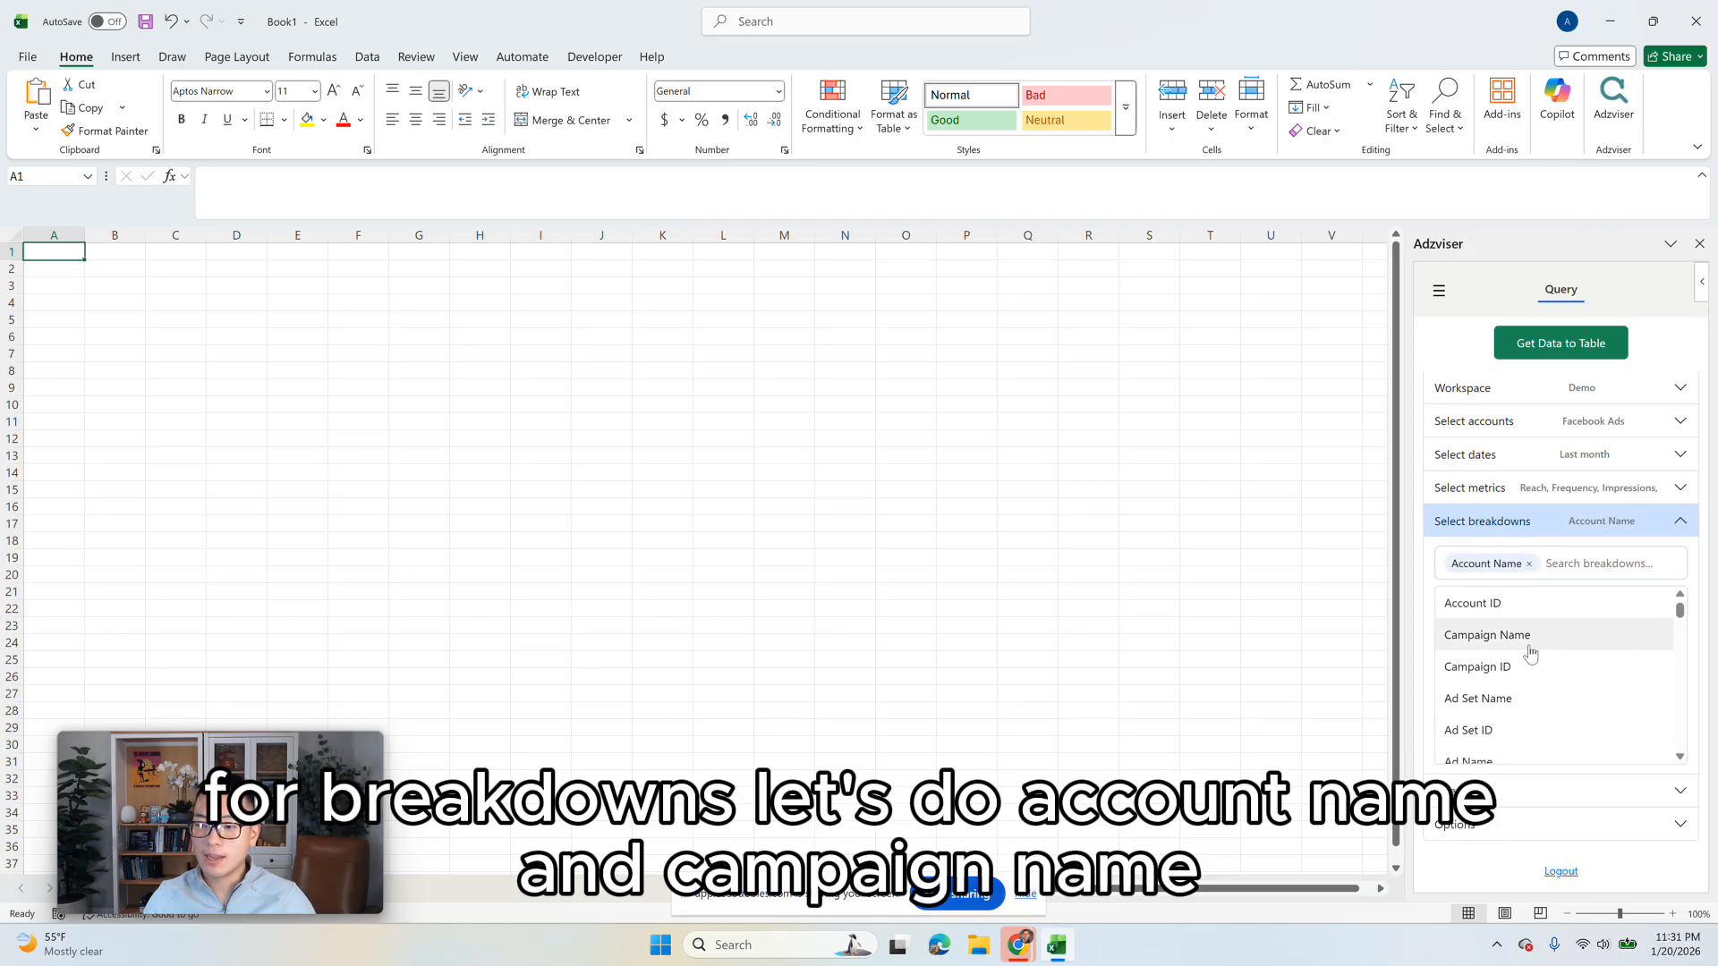
click(1528, 646)
click(1537, 523)
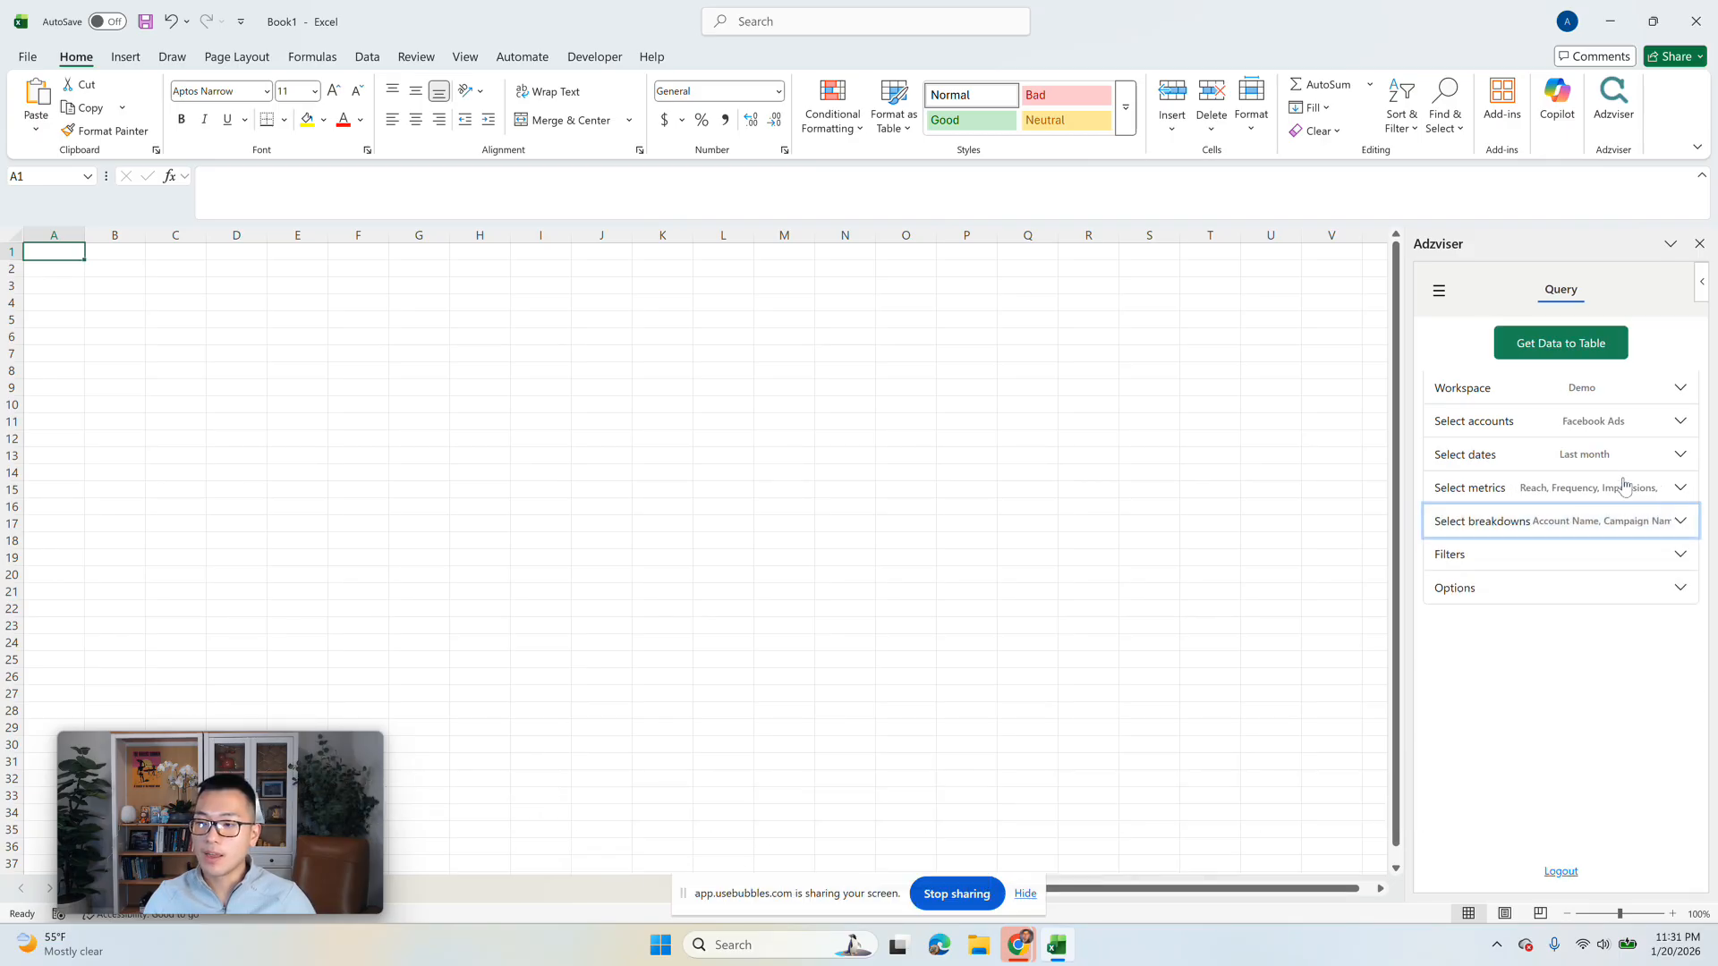
Step: Leave the query's filters and options empty and load the Facebook Ads data into a table
click(1538, 562)
click(1524, 641)
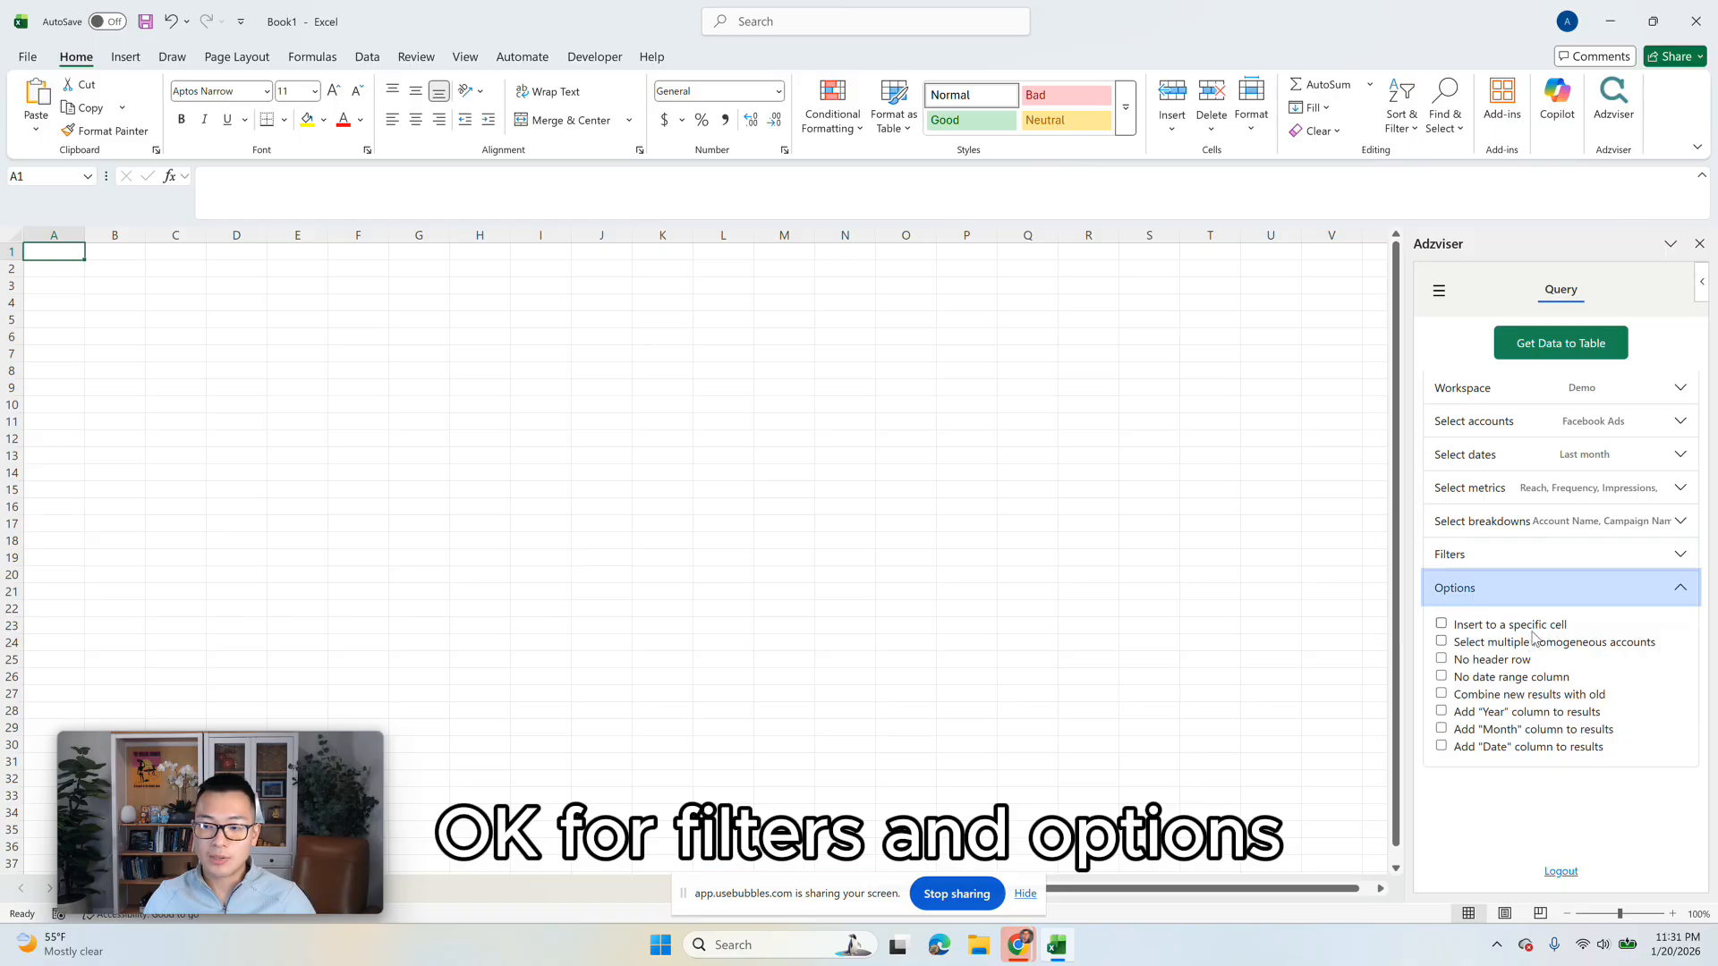
click(1527, 593)
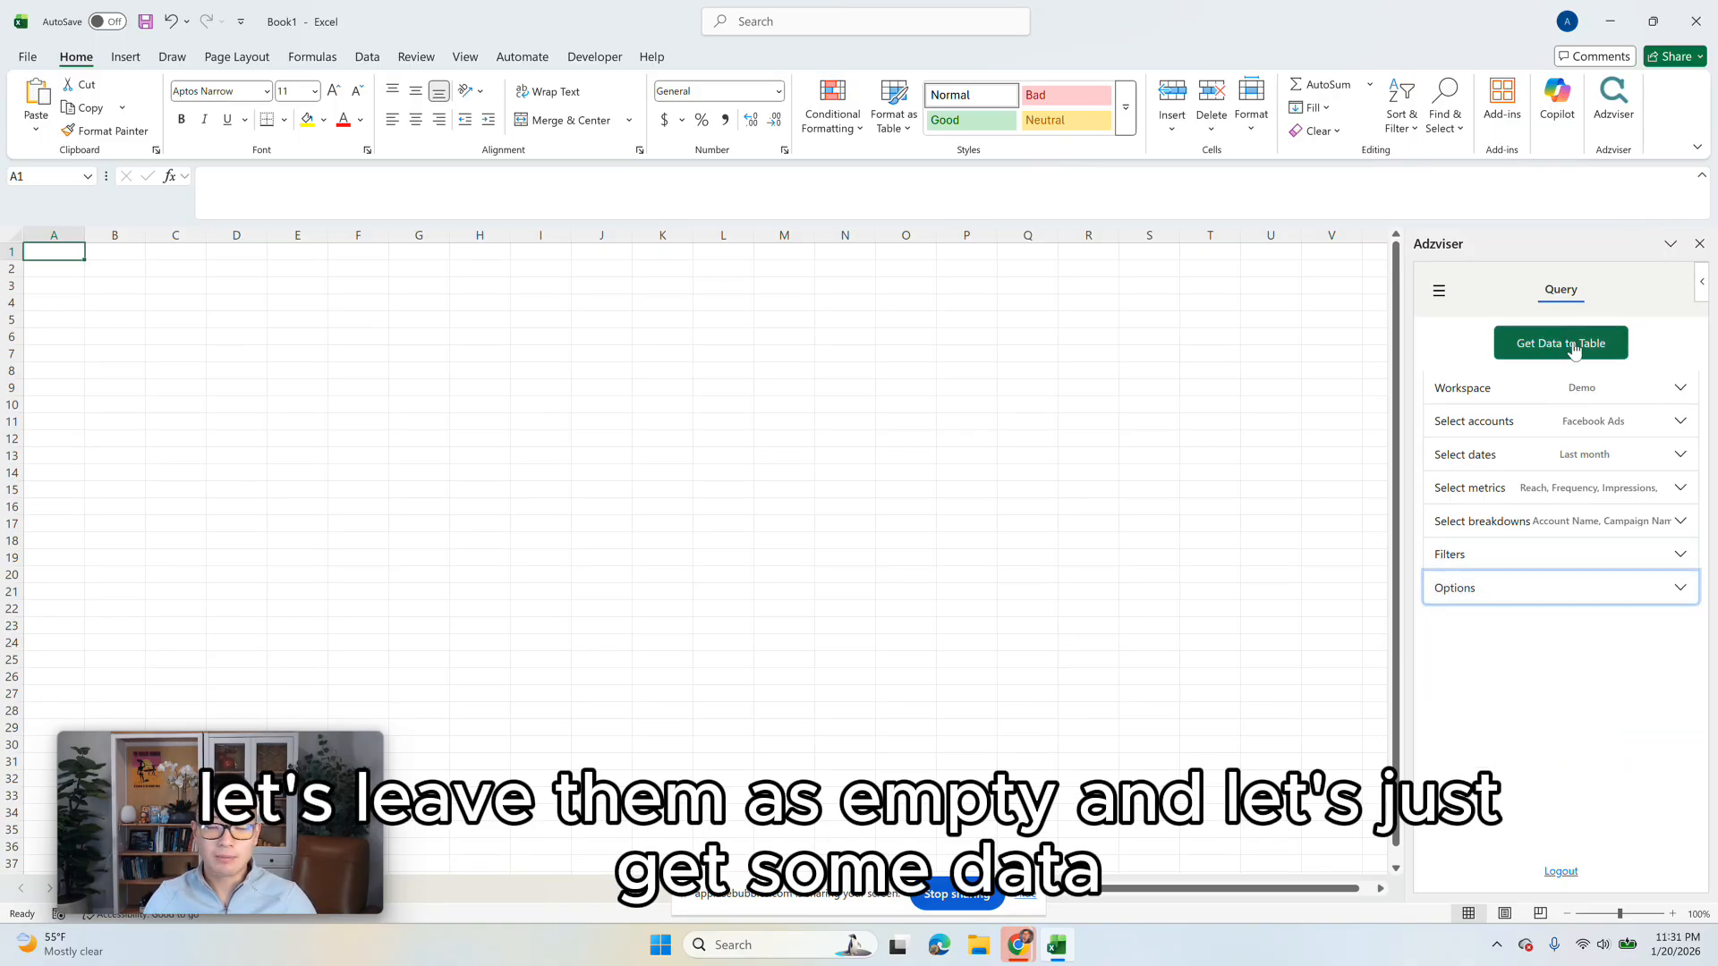
click(1575, 350)
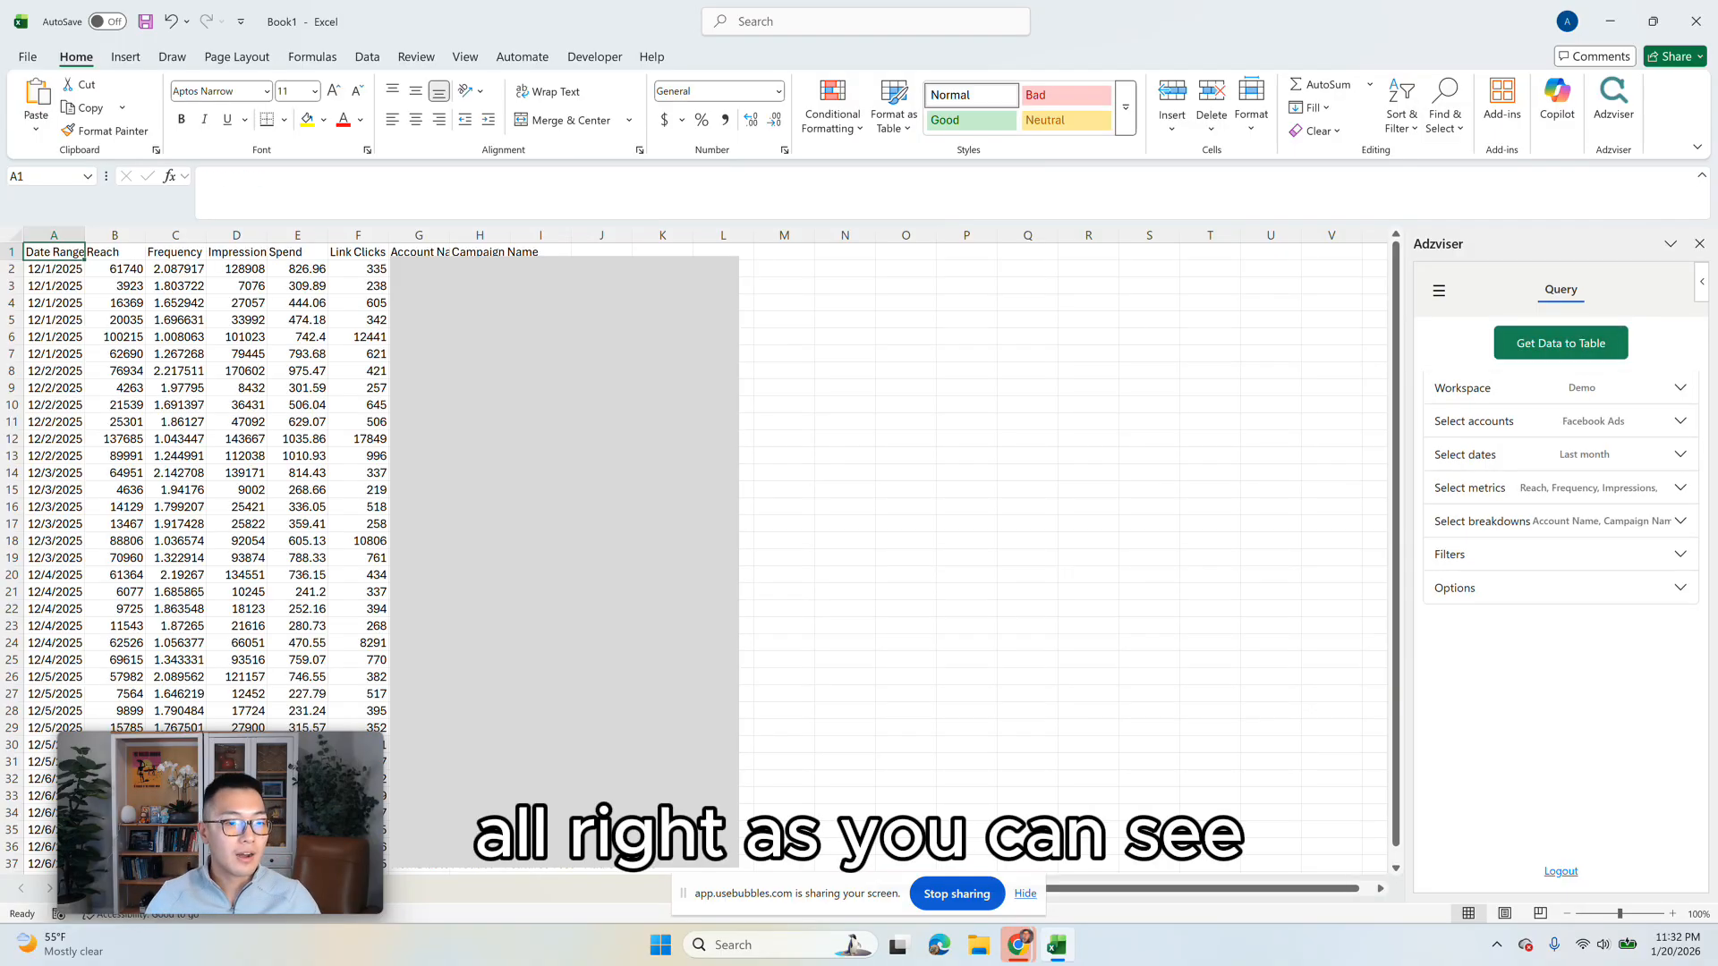
Step: Examine the imported Facebook Ads rows, including the dates, metric columns and account names
drag(56, 261, 484, 662)
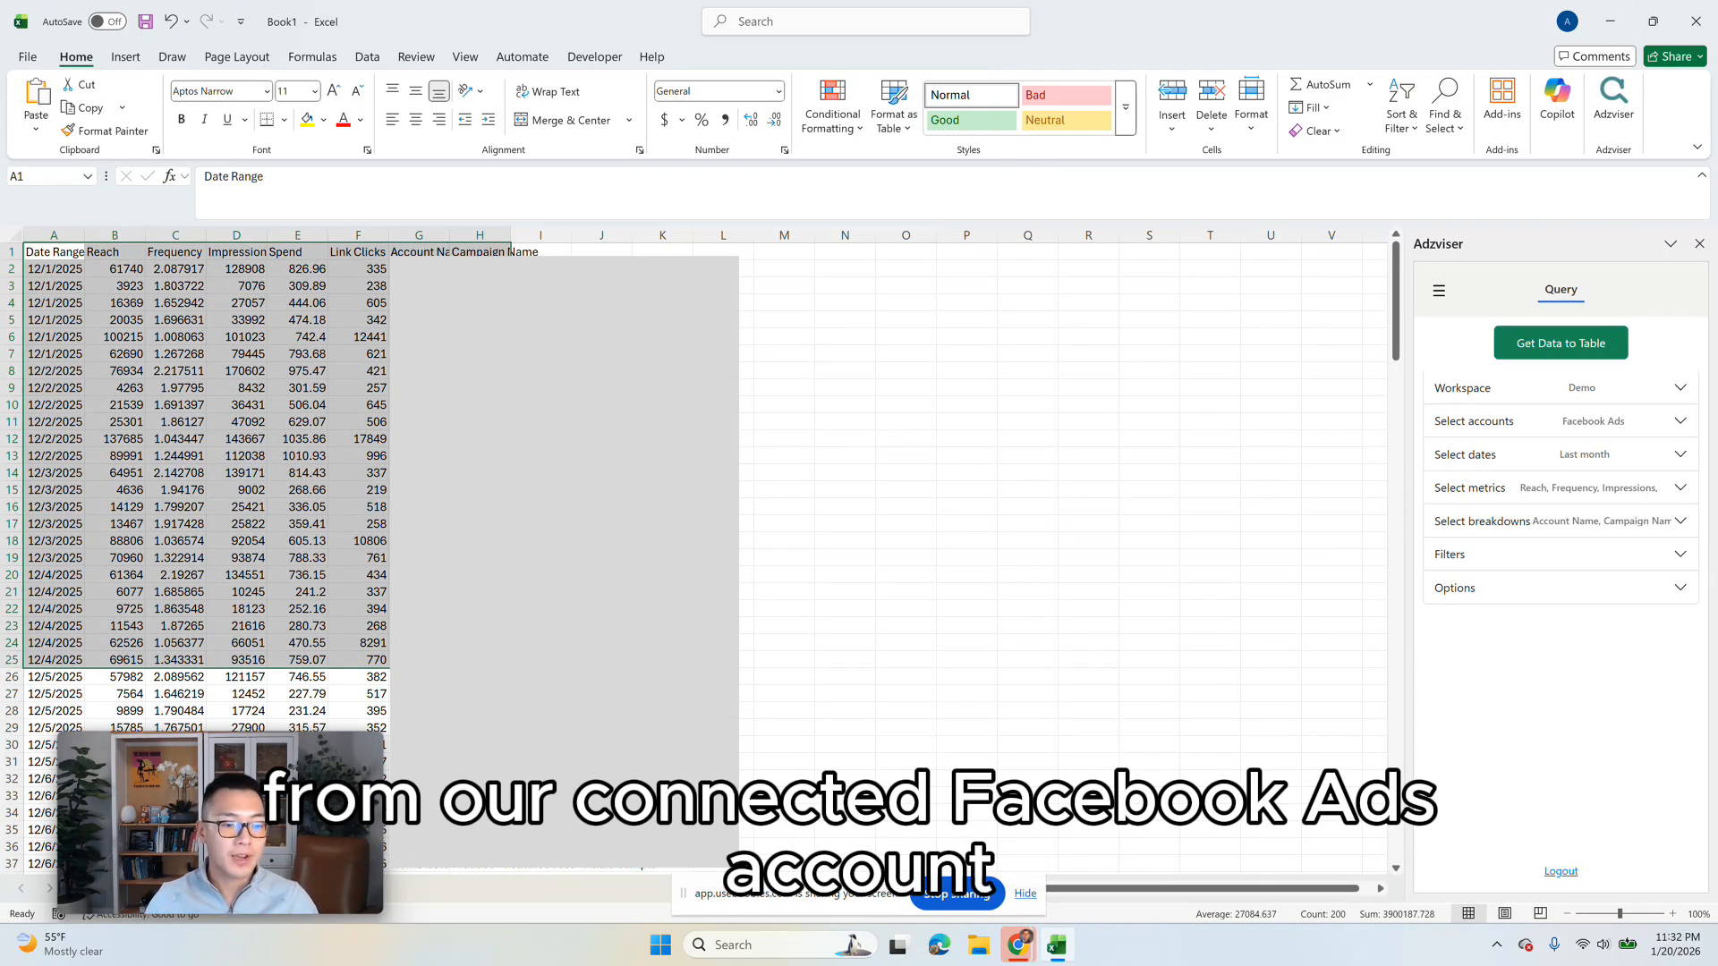
click(168, 273)
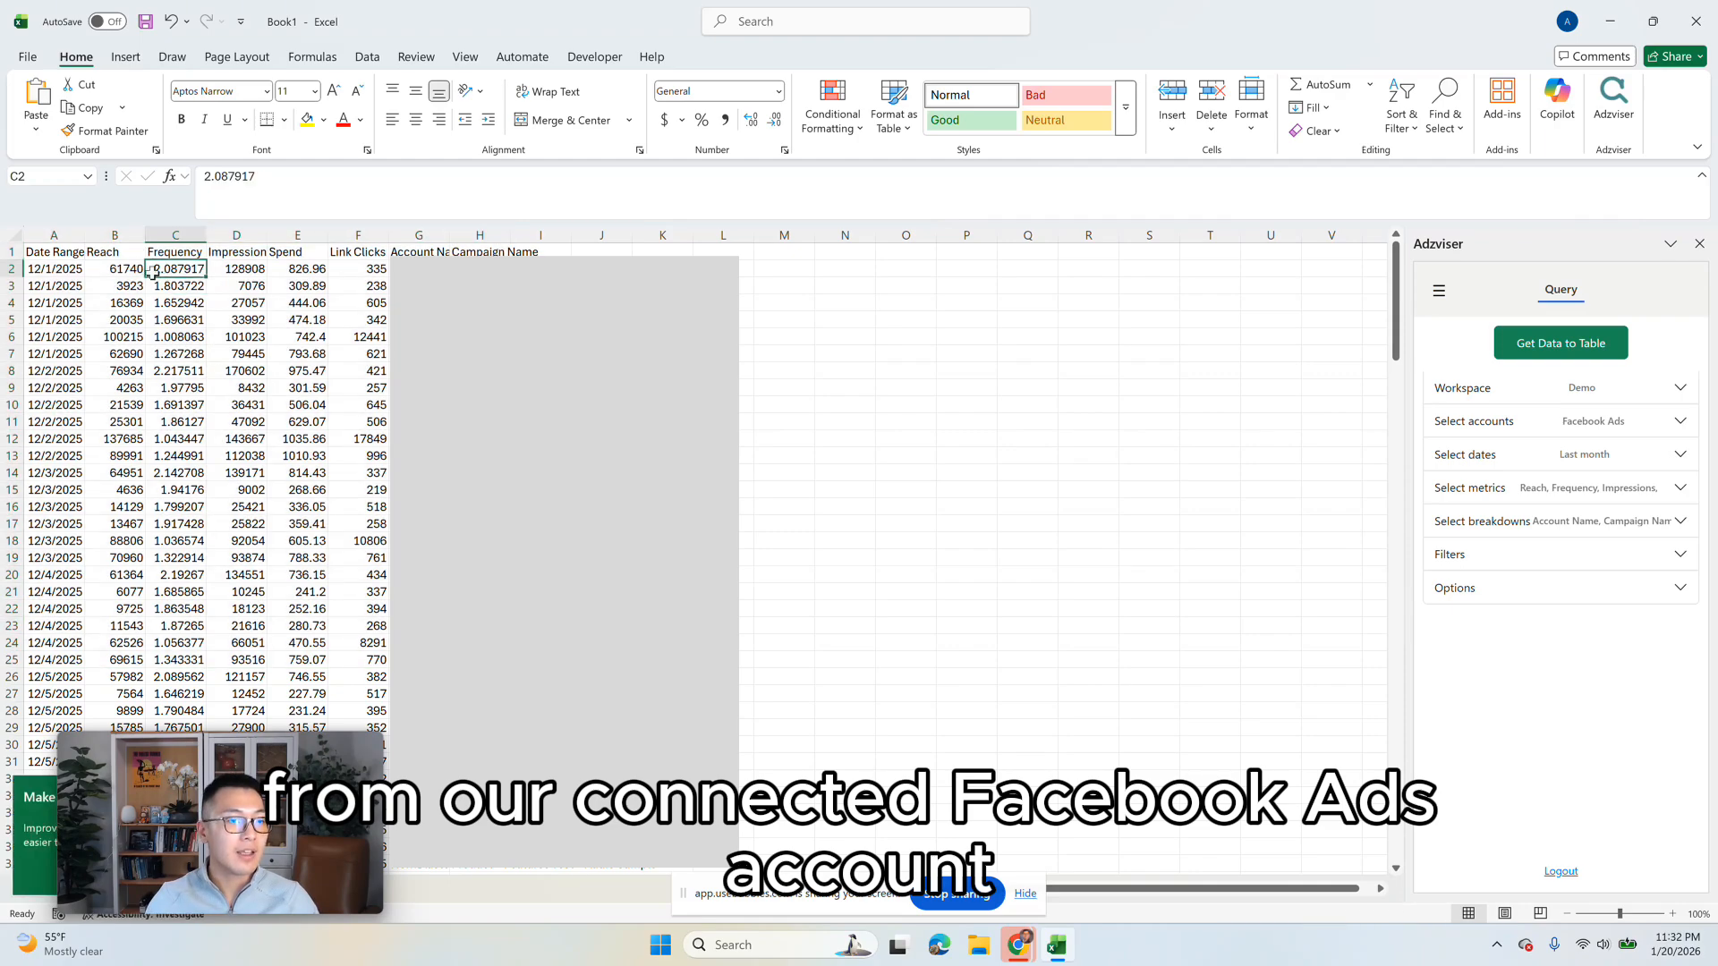
drag(116, 253, 317, 577)
click(419, 575)
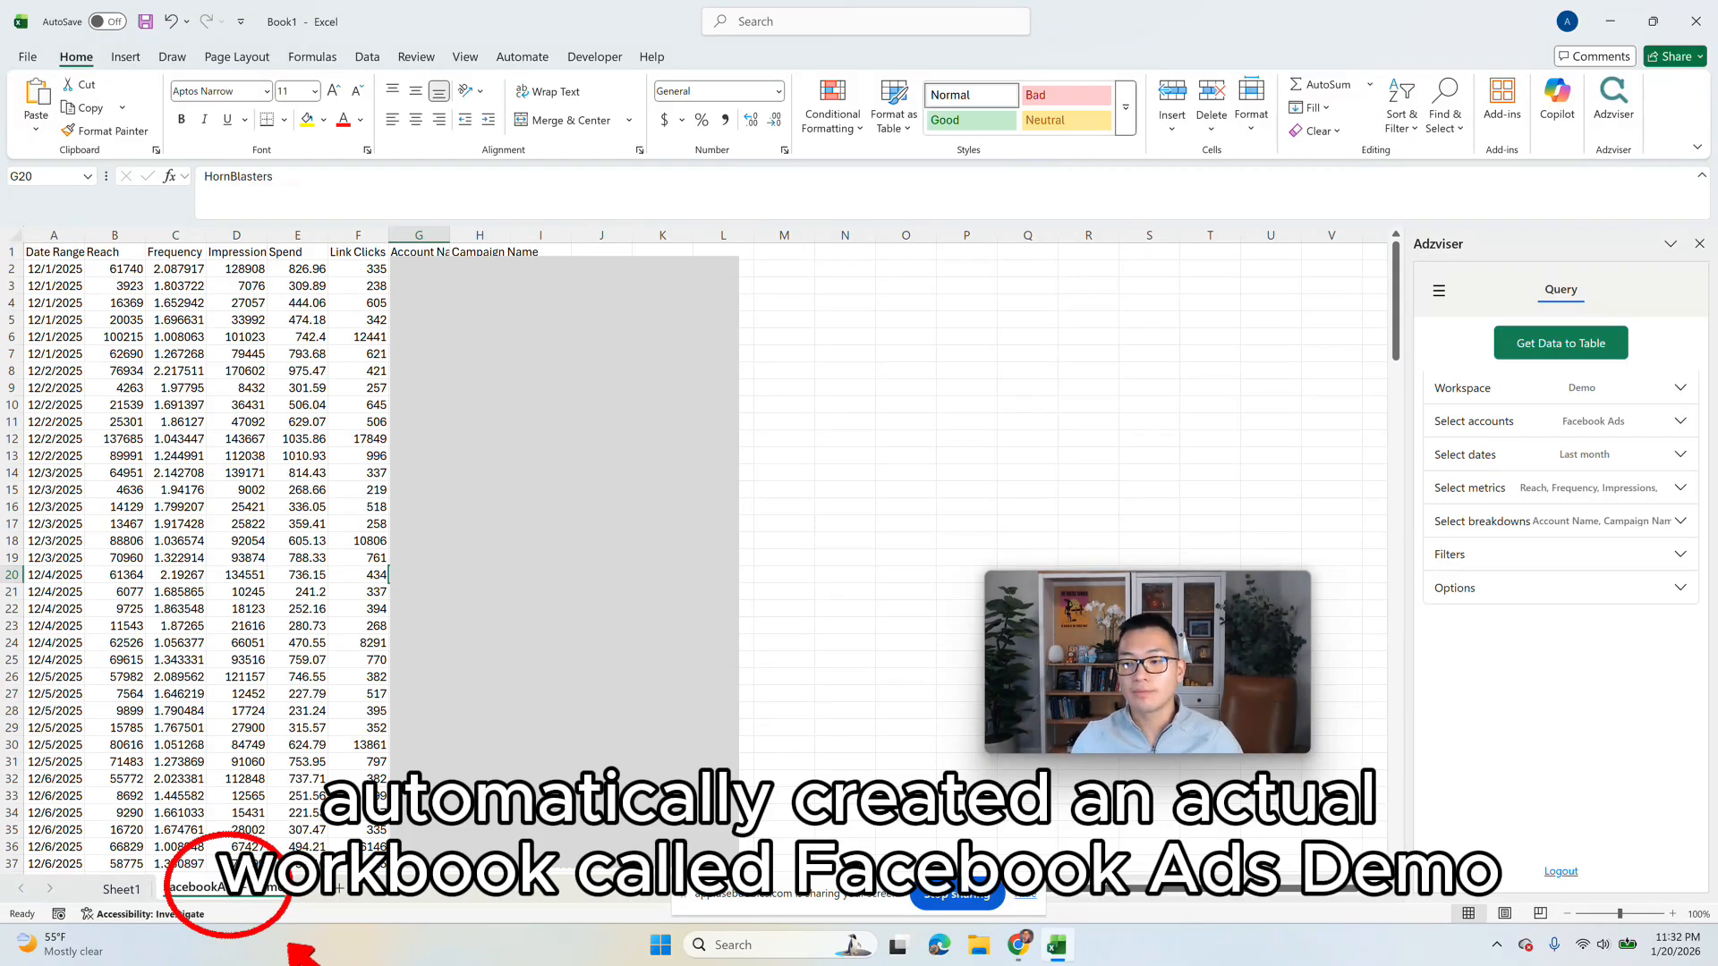
Step: Switch the query's account to Demo - Google Ads
click(1593, 421)
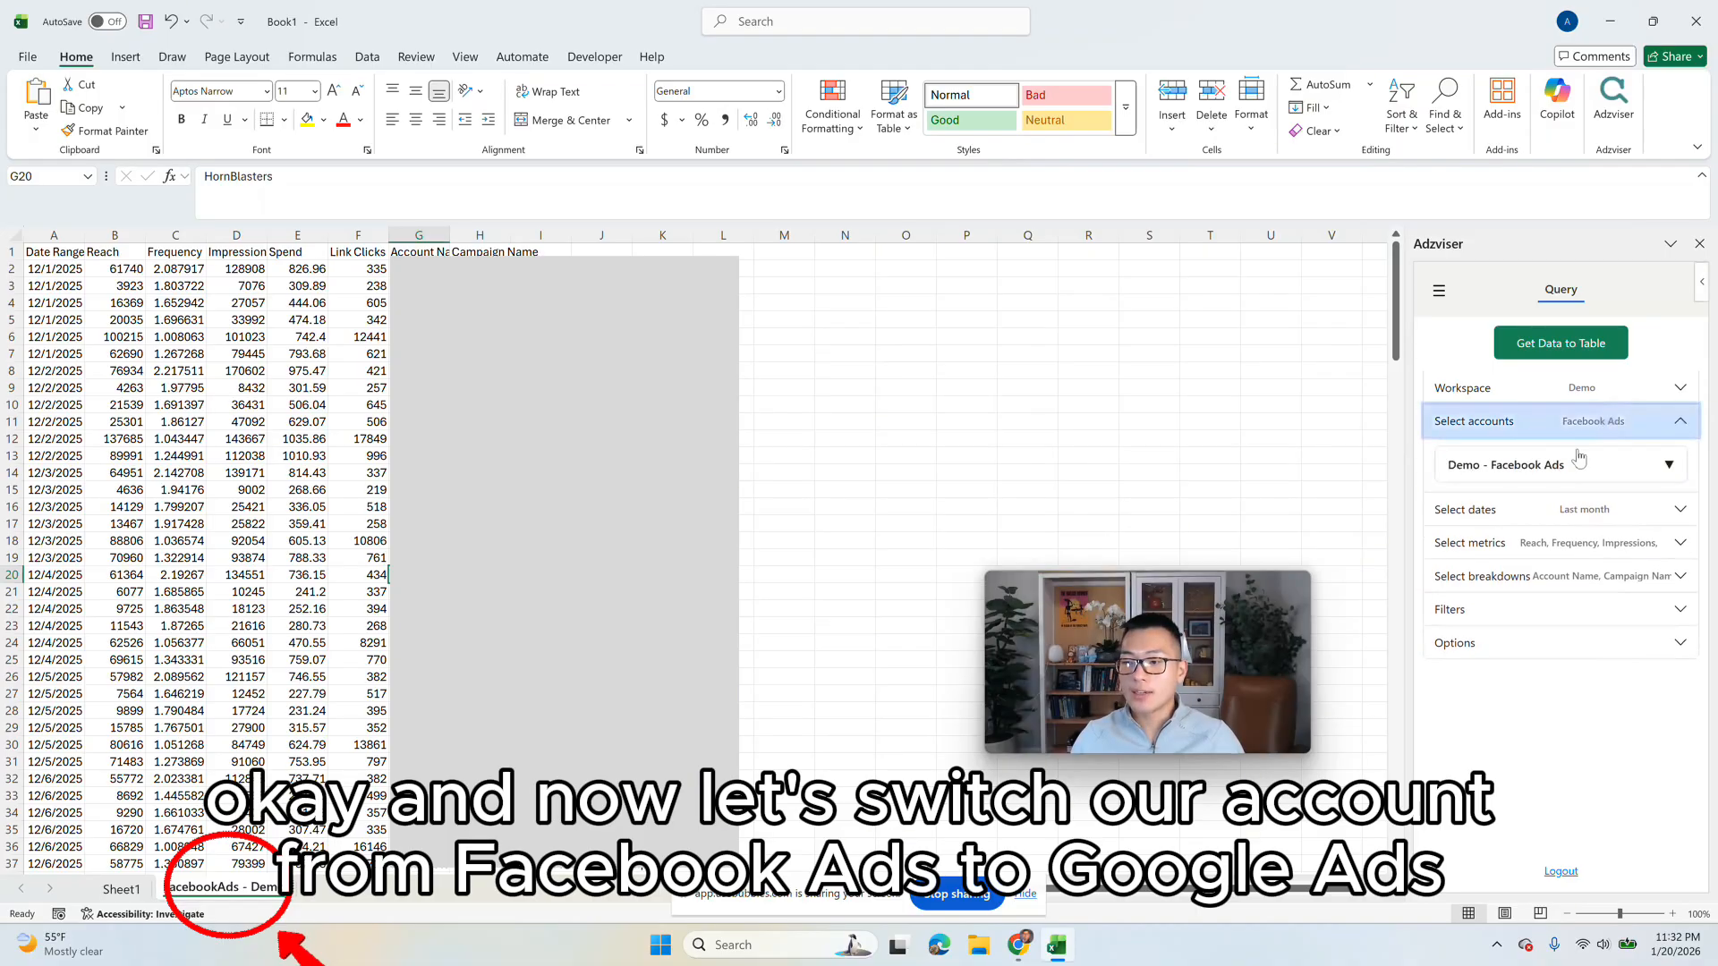
click(1580, 462)
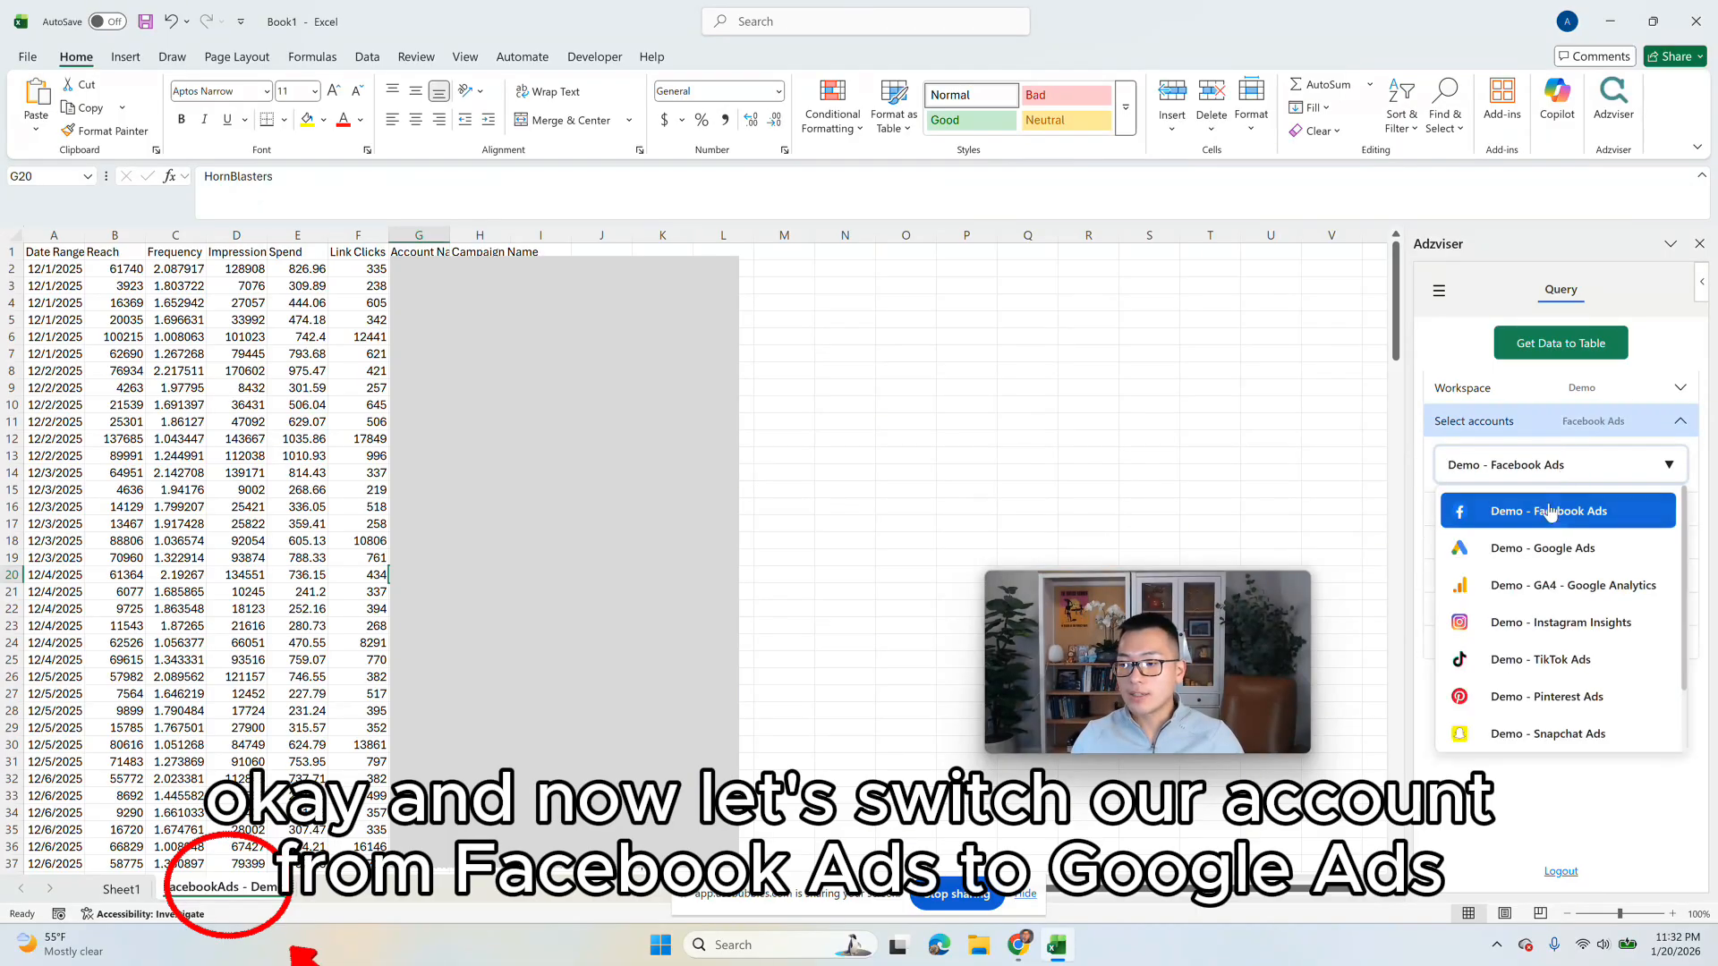
click(1547, 547)
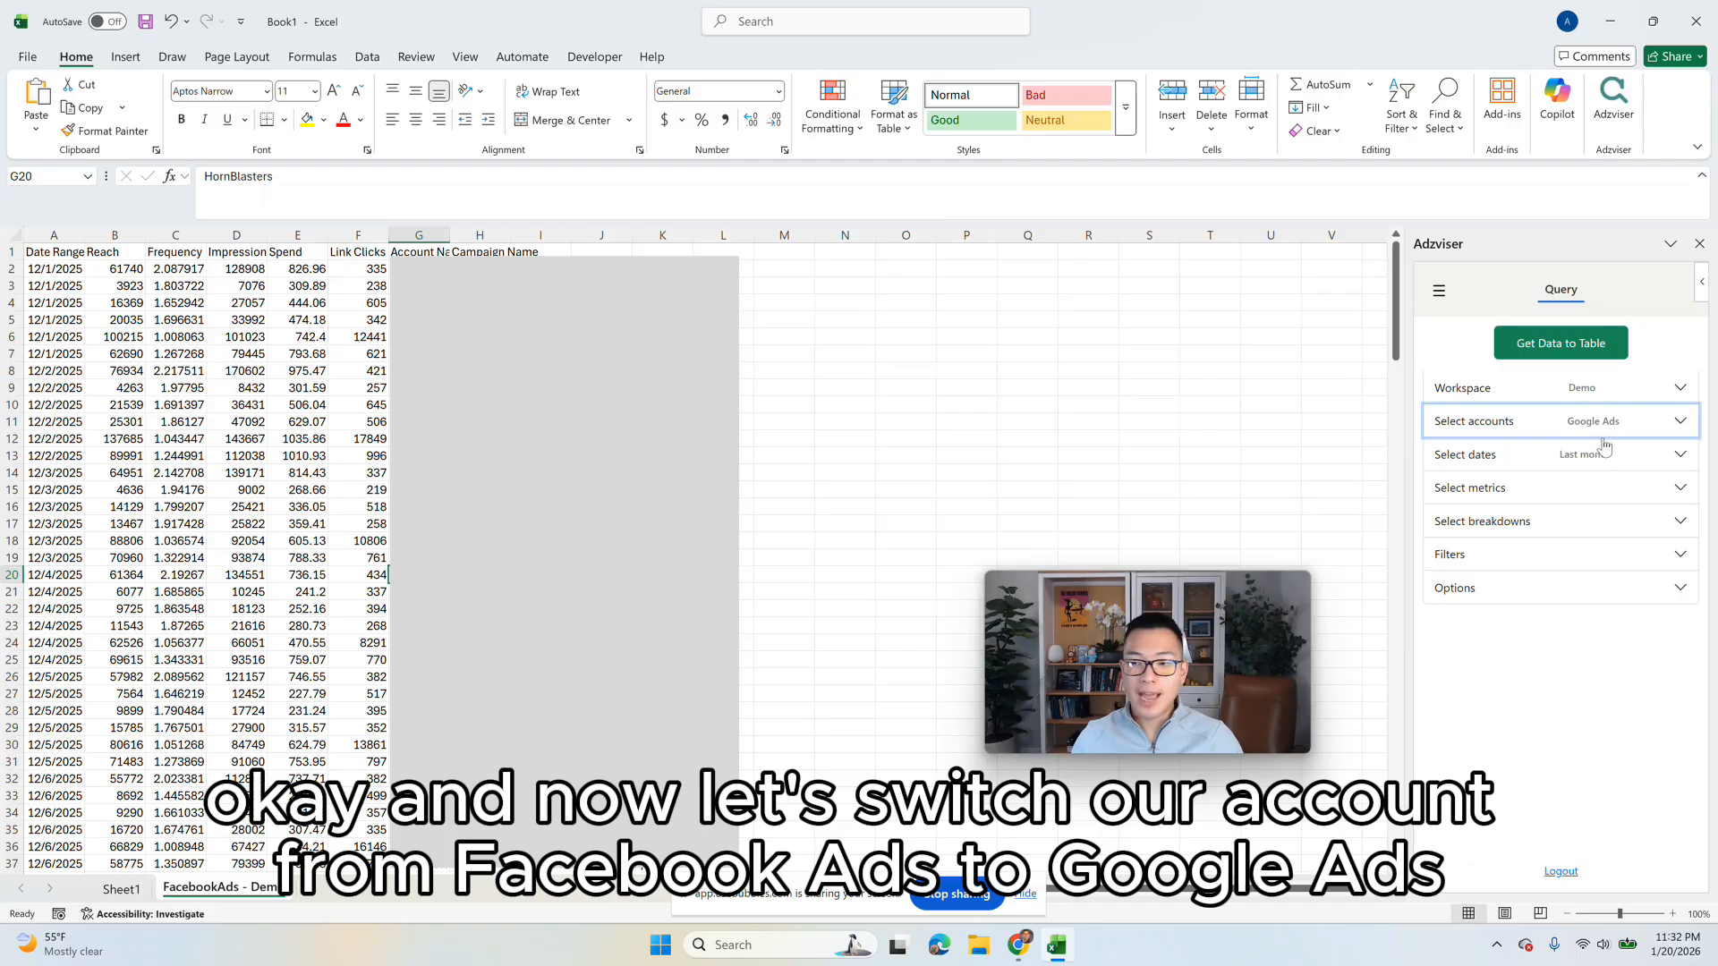
Step: Set the Google Ads query's date range to Last X days with an X value of 10, keeping daily granularity
click(1552, 466)
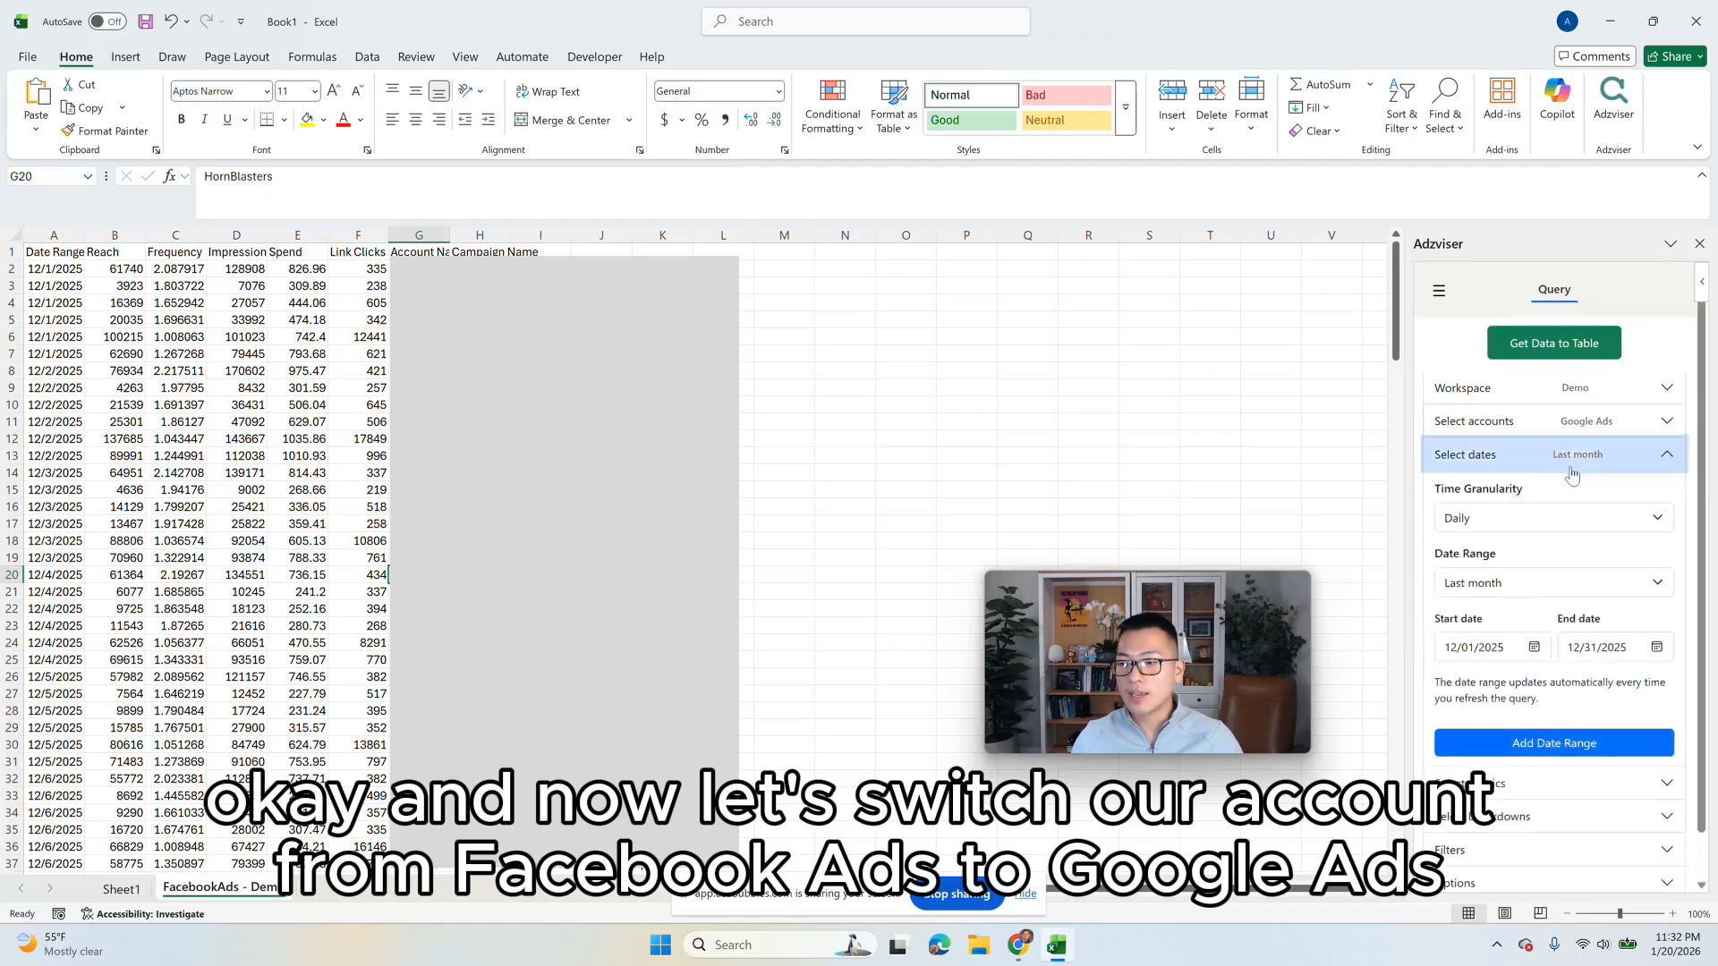
click(1547, 592)
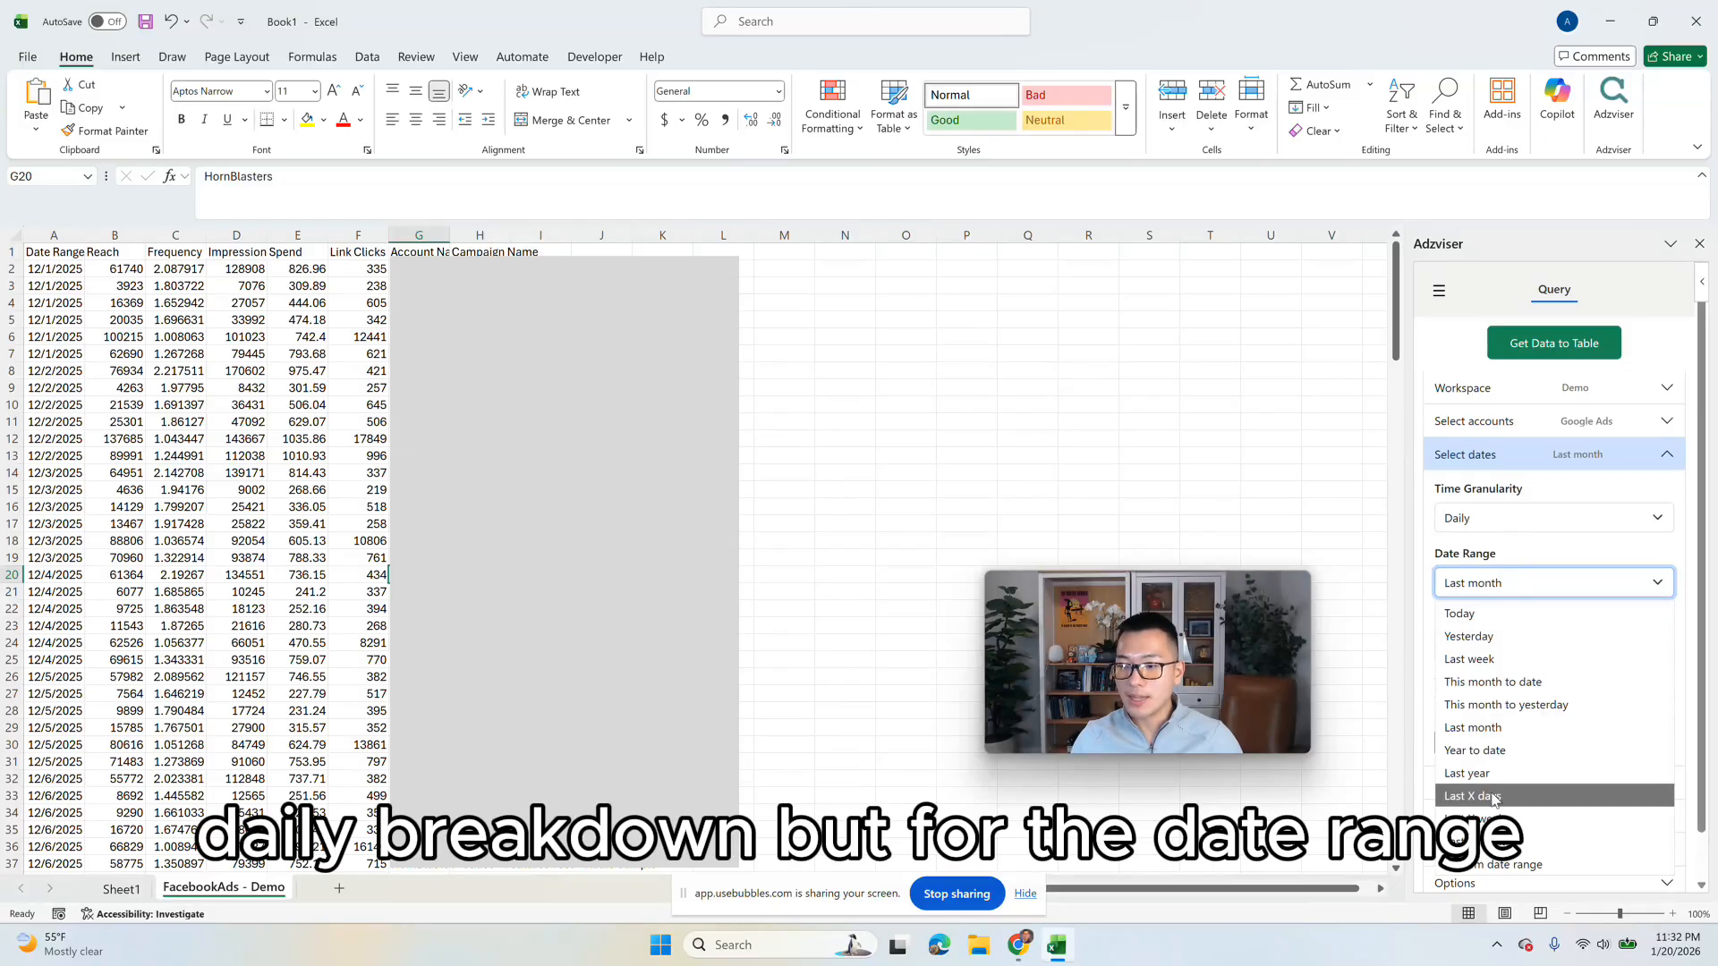
click(1493, 796)
click(1515, 645)
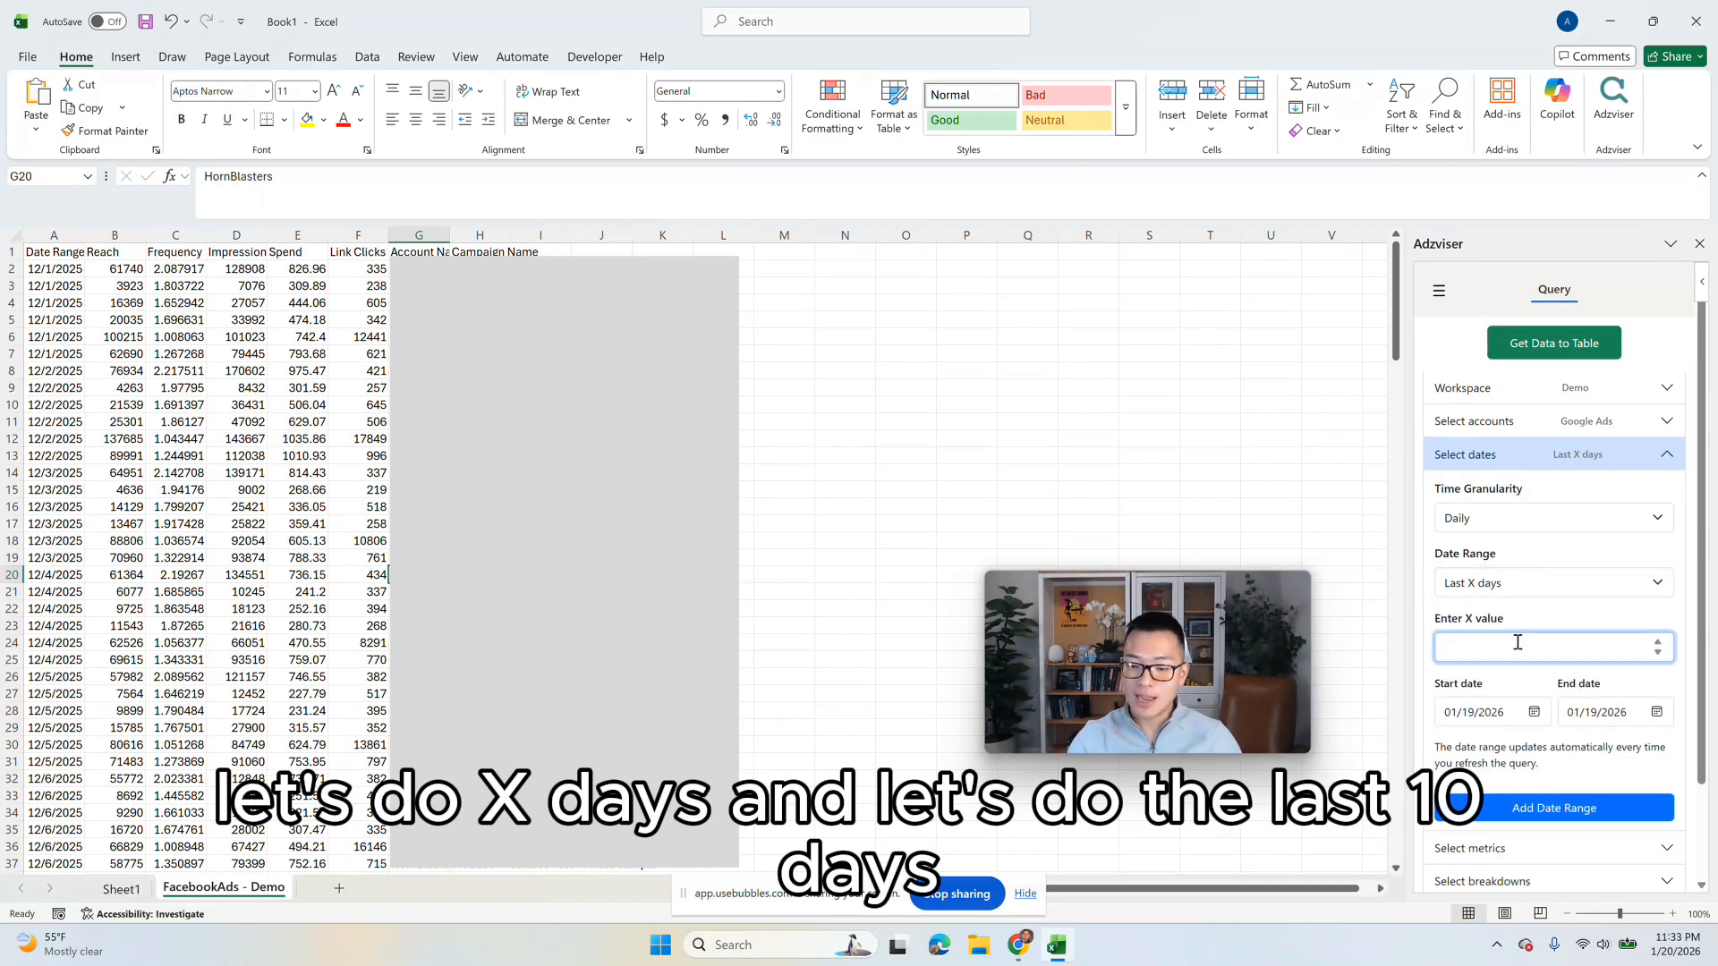
text(0)
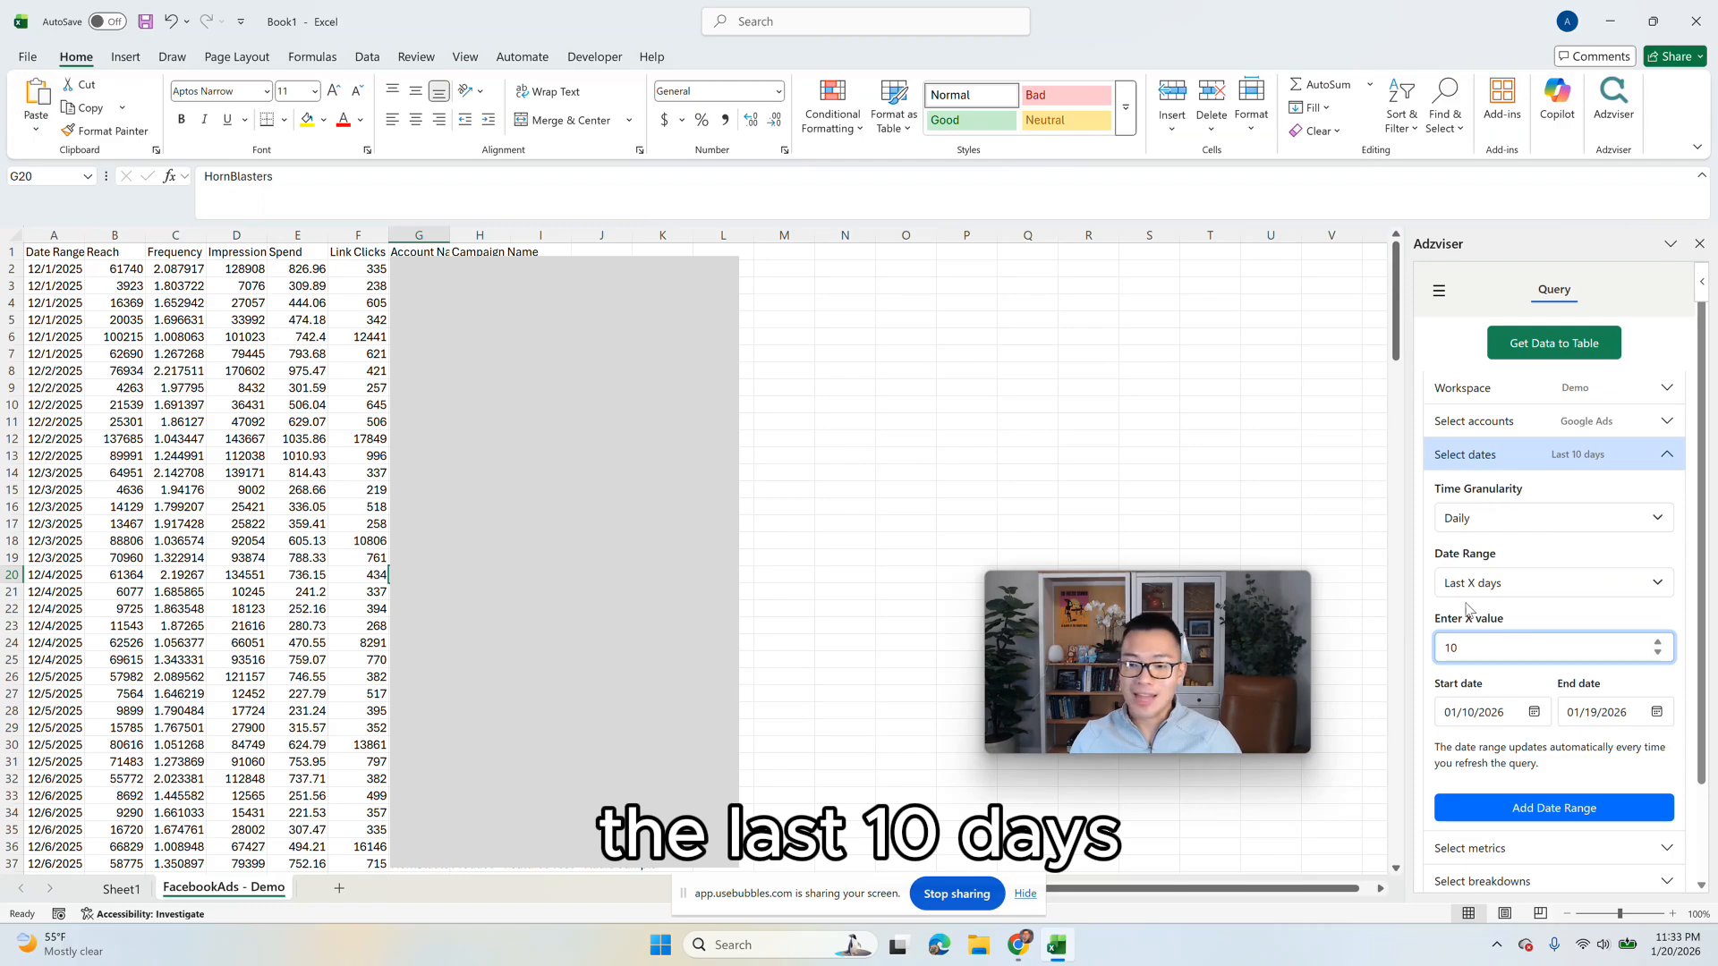
click(1538, 457)
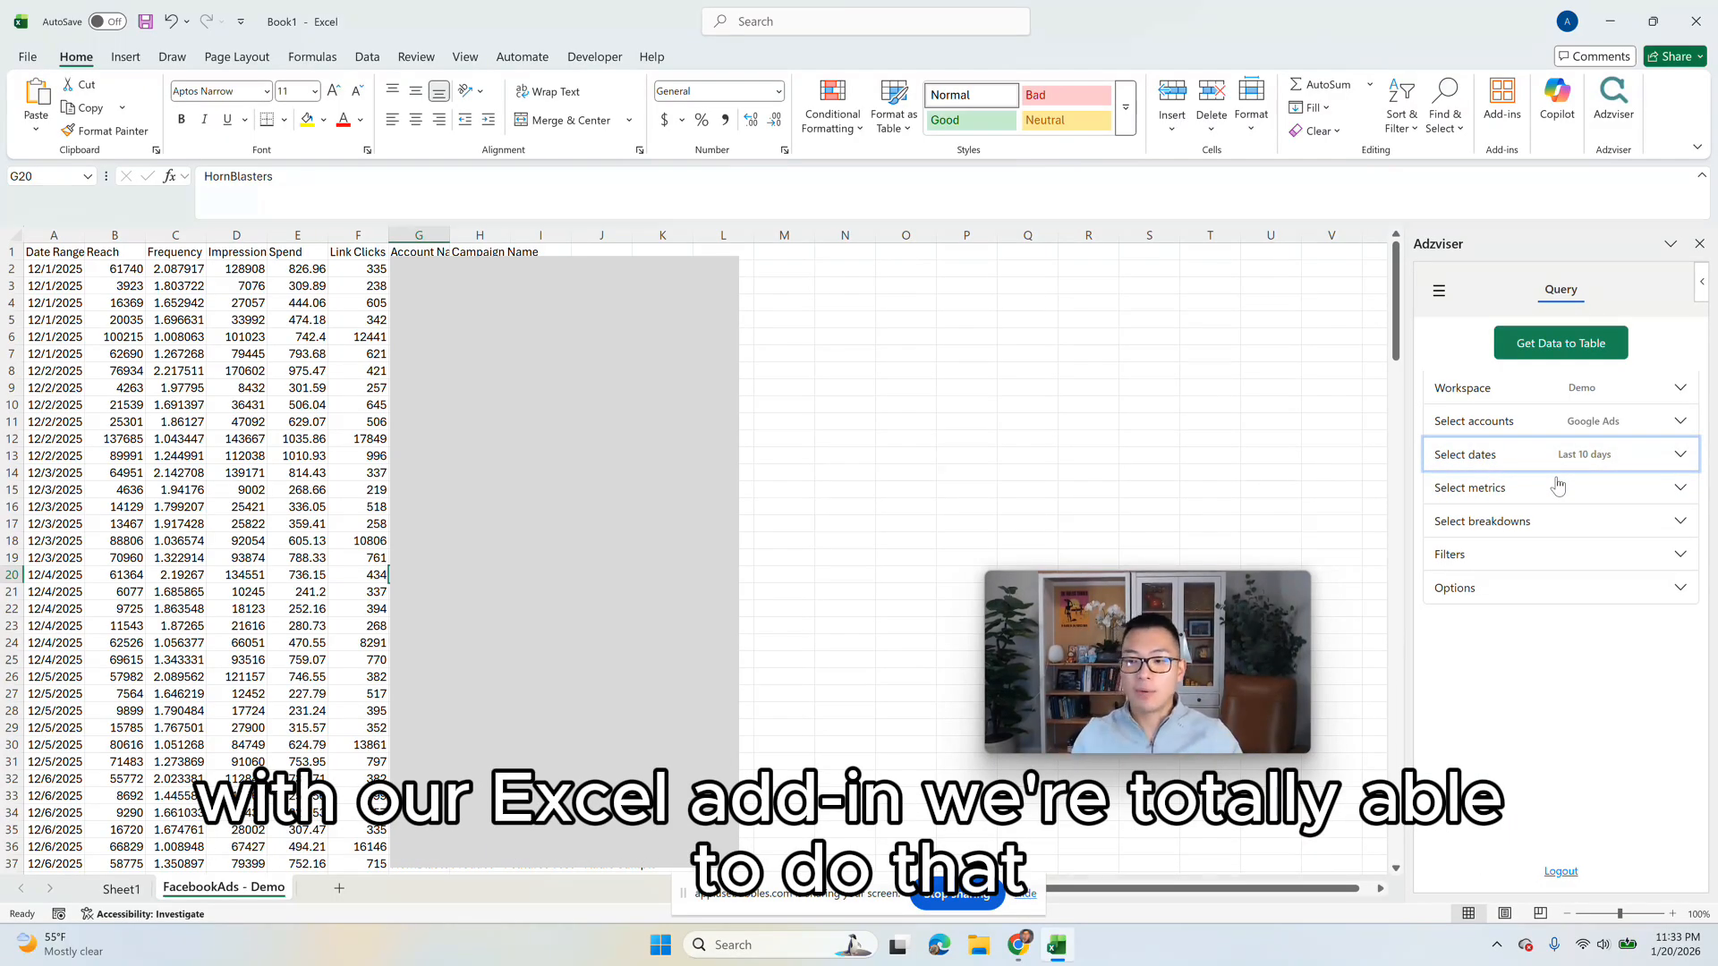
Step: Find Cost among the Google Ads metrics and add it to the query
click(1554, 494)
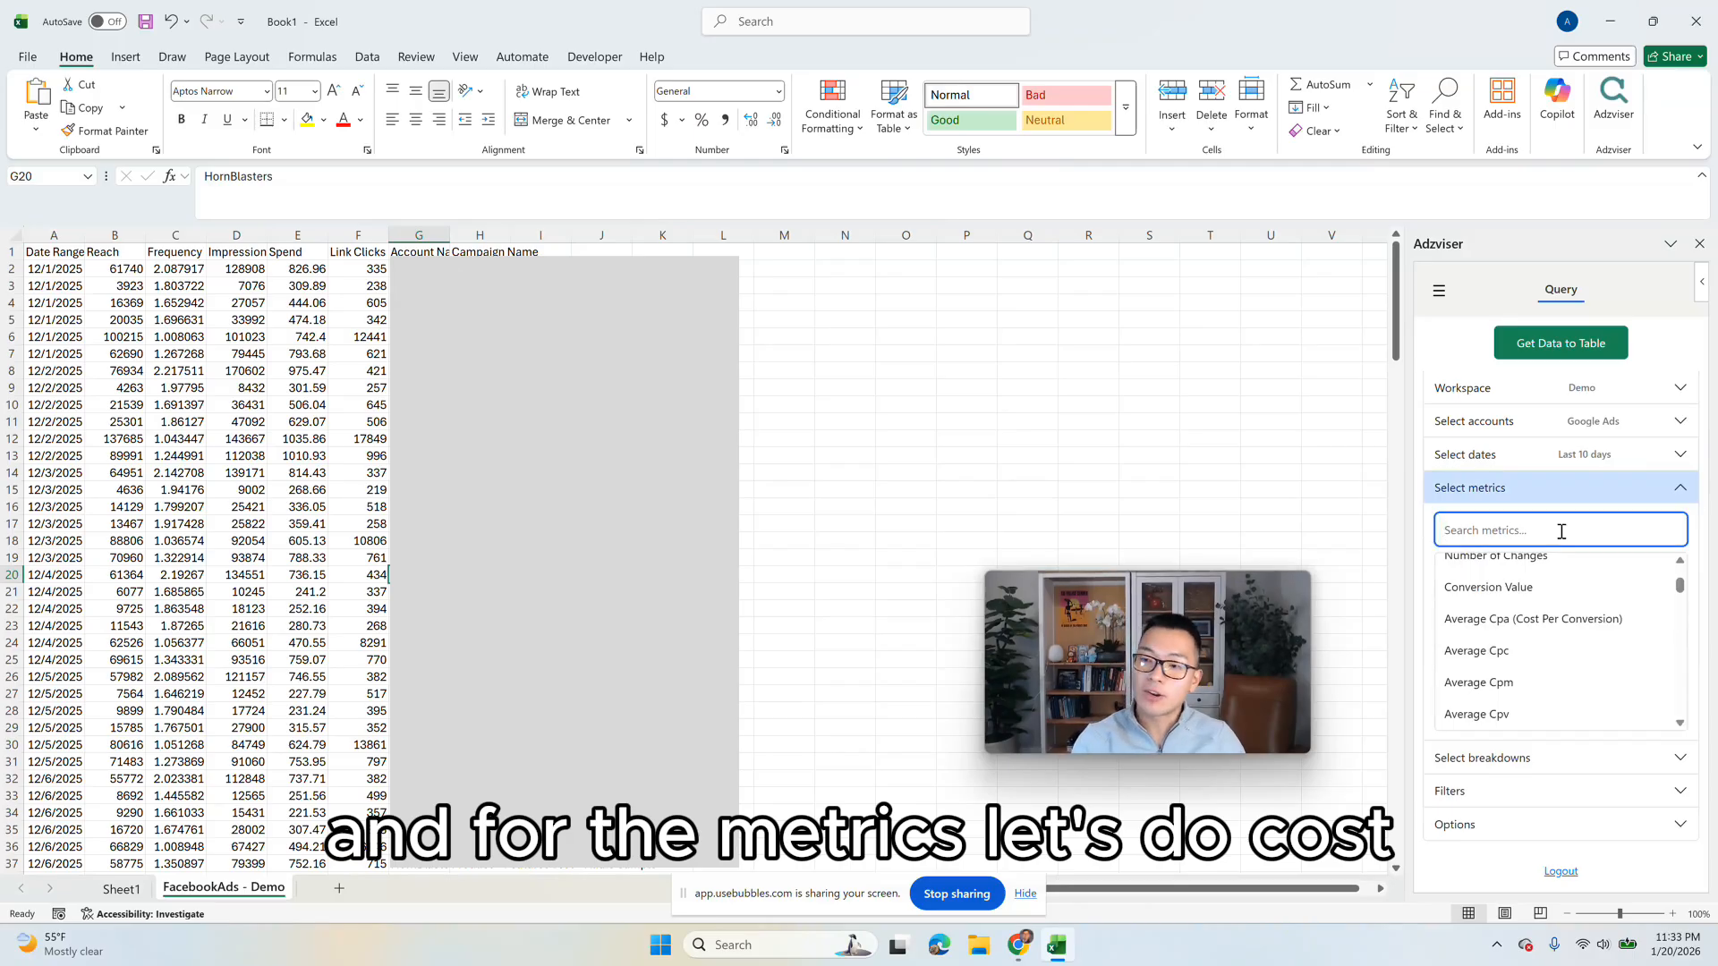
text(spe)
key(BackSpace)
key(BackSpace)
key(BackSpace)
text(cso)
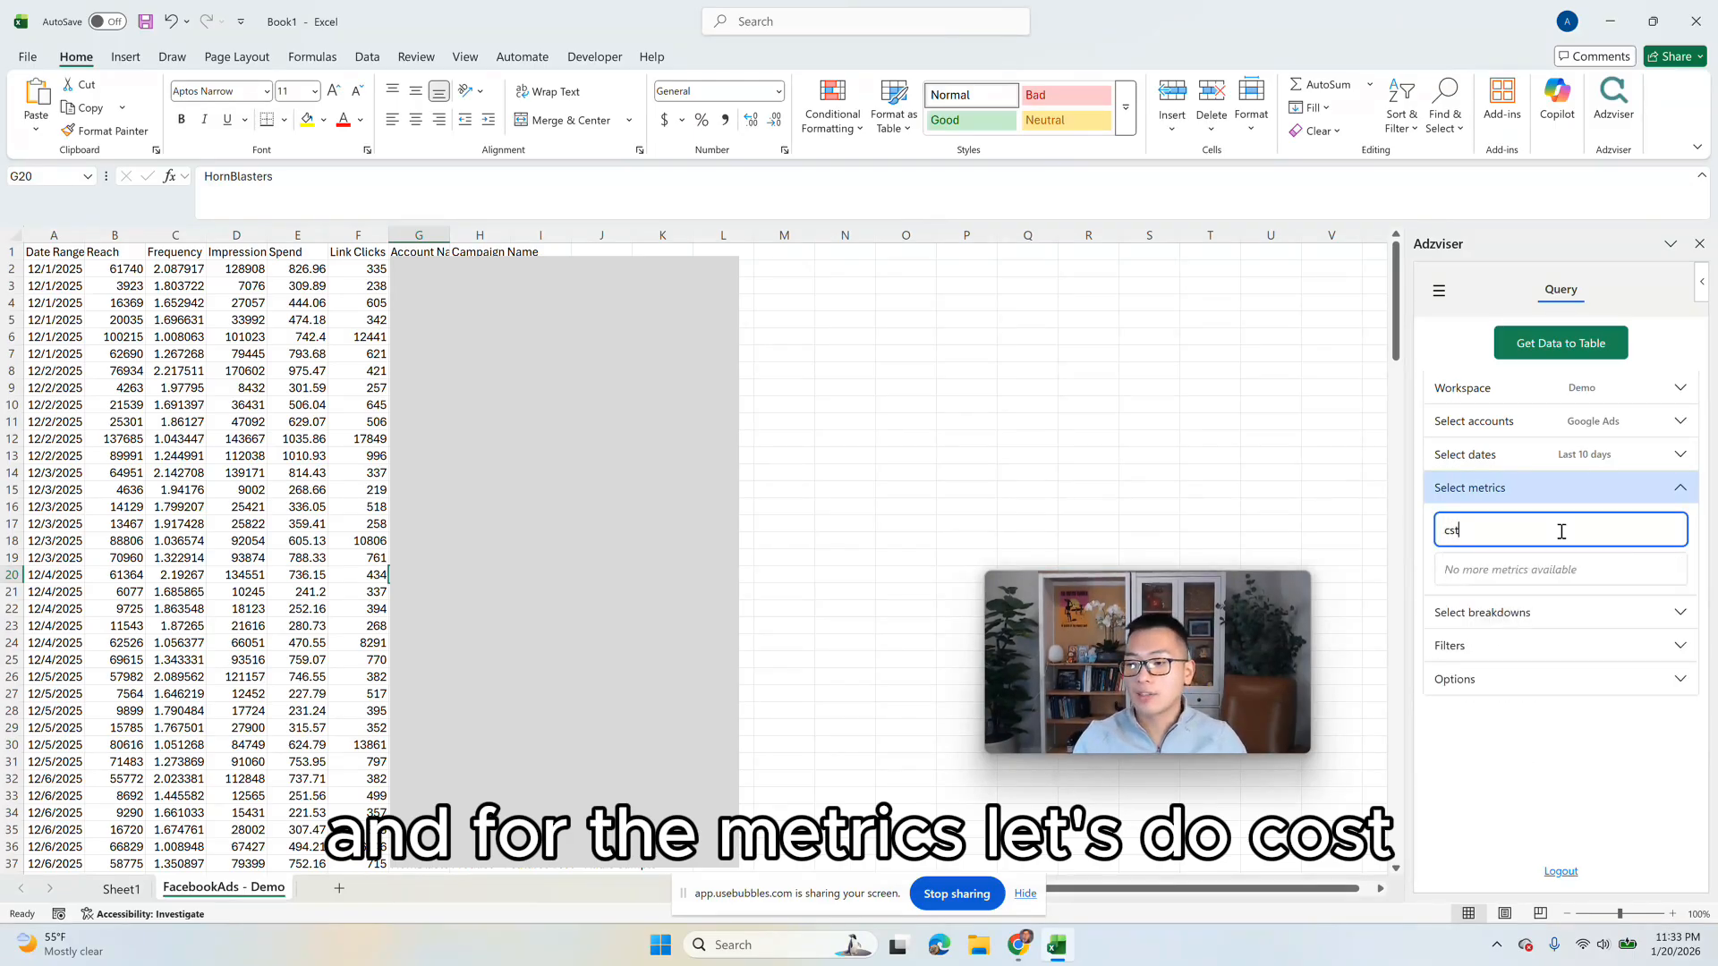
key(BackSpace)
key(BackSpace)
text(ost)
click(1508, 601)
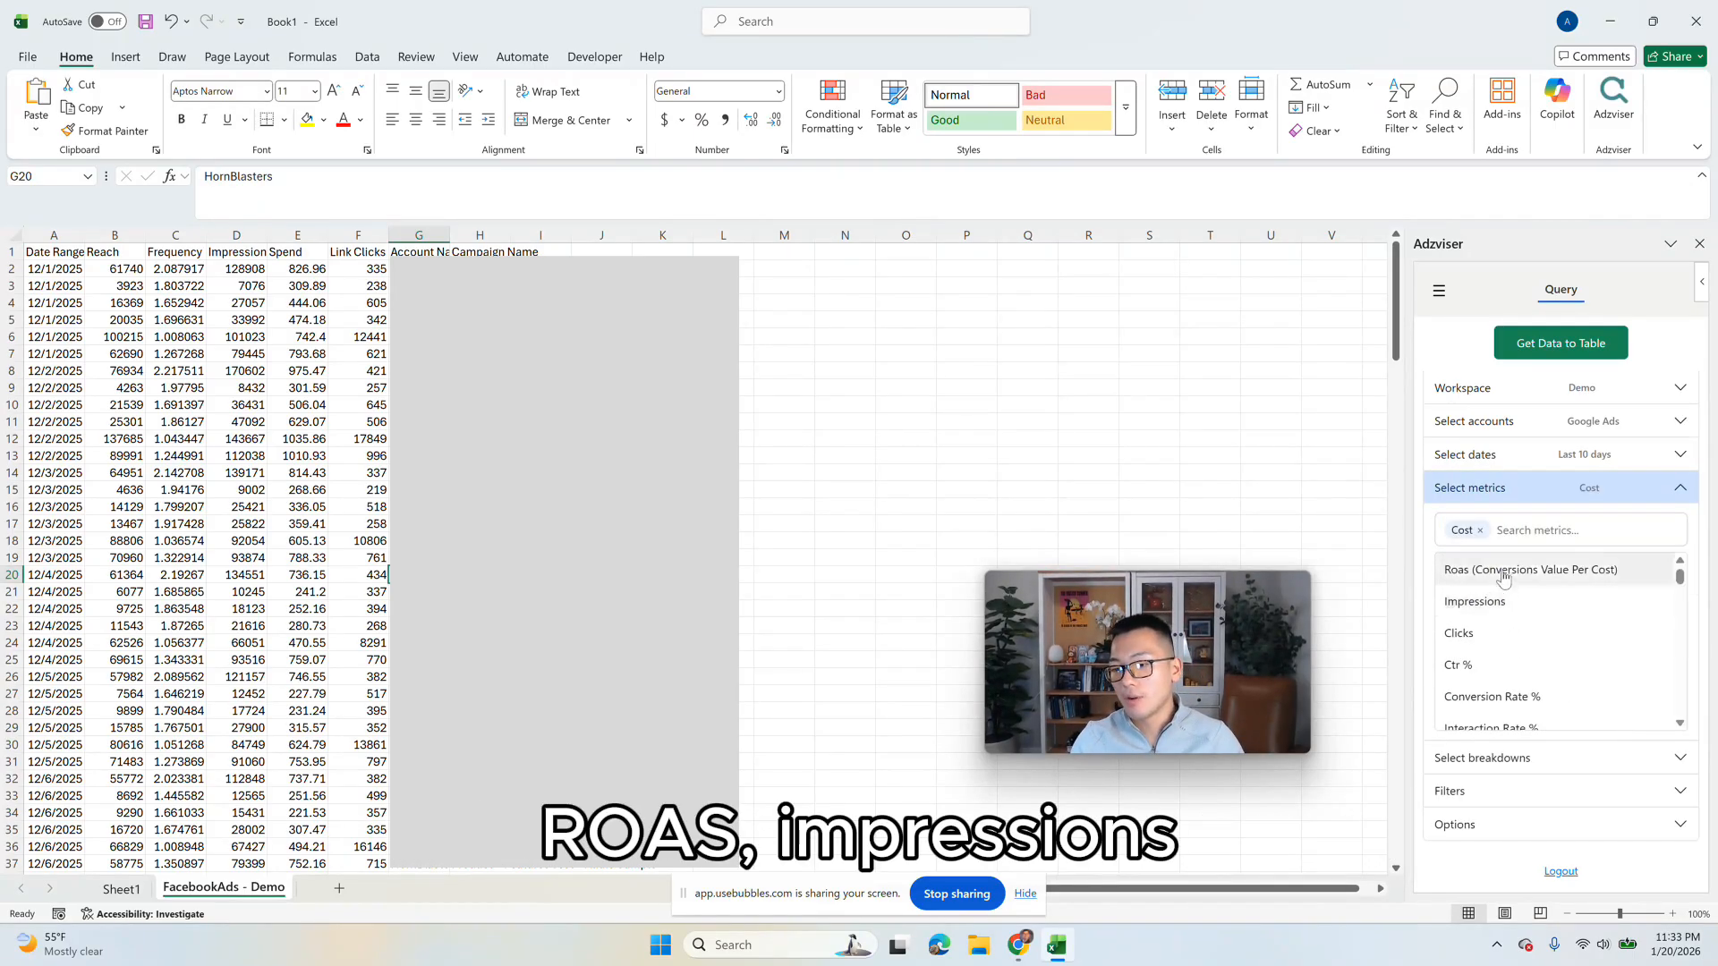
Step: Add Roas (Conversions Value Per Cost), Impressions and Clicks to the query's metrics
click(1508, 571)
click(1485, 617)
click(1468, 641)
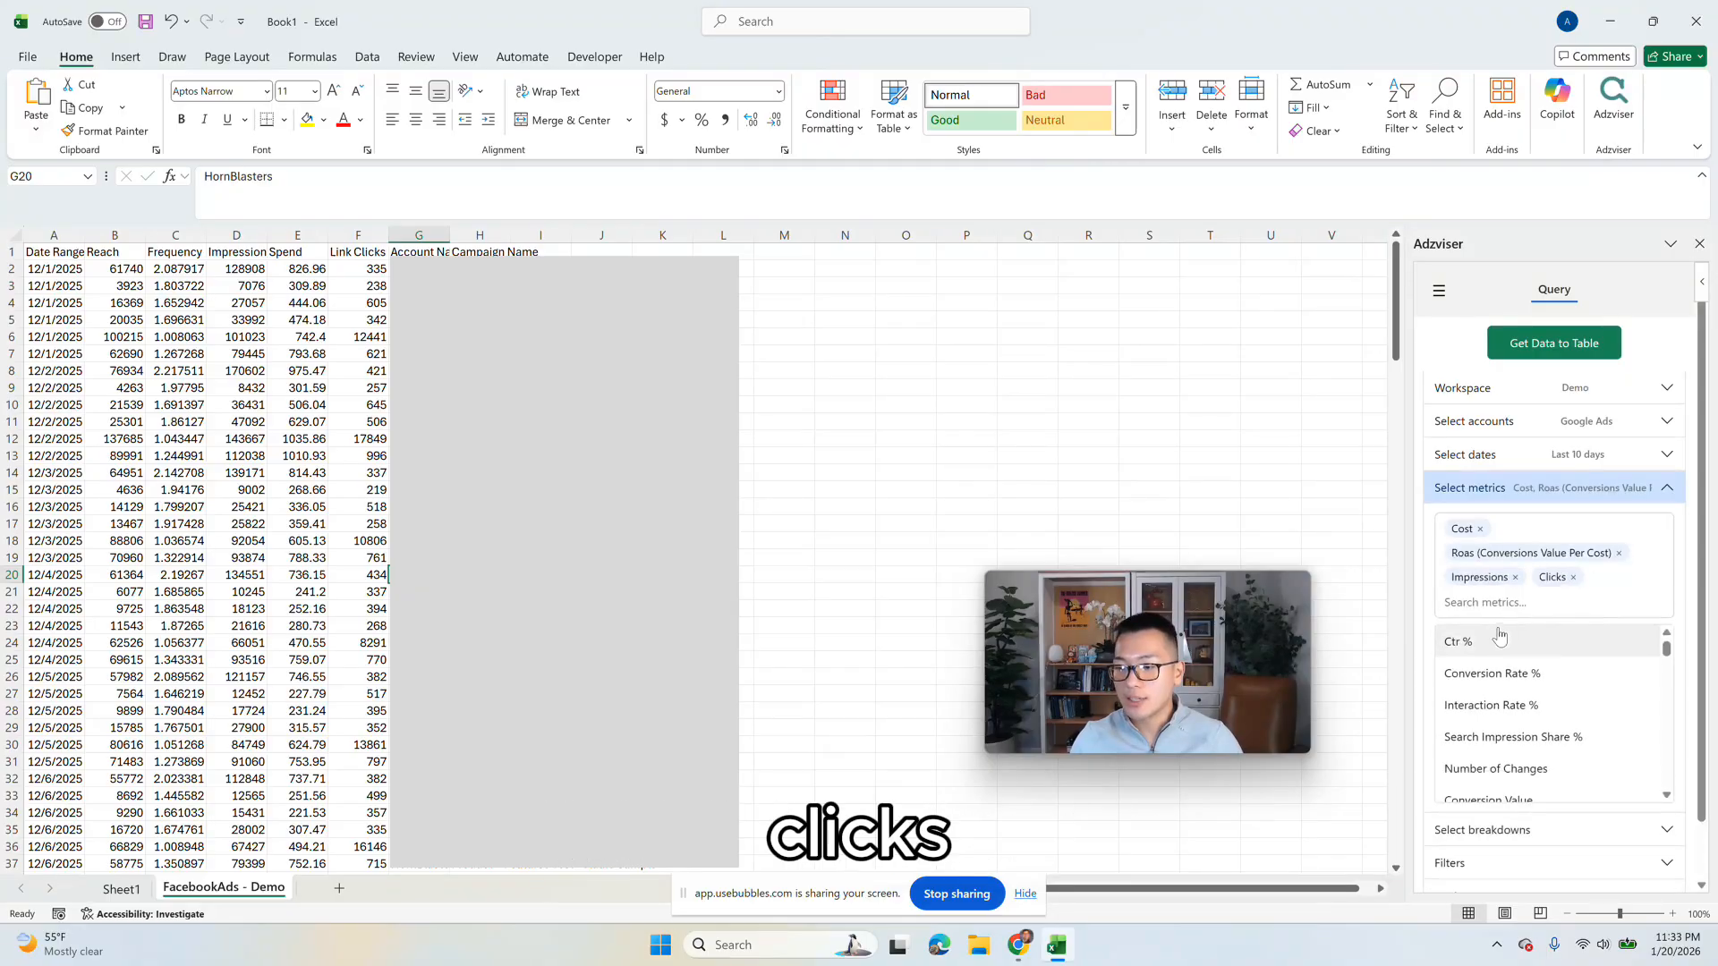
click(1554, 487)
Step: Break the query down by Account Name and Campaign Name, and load the Google Ads data into a table
click(1537, 526)
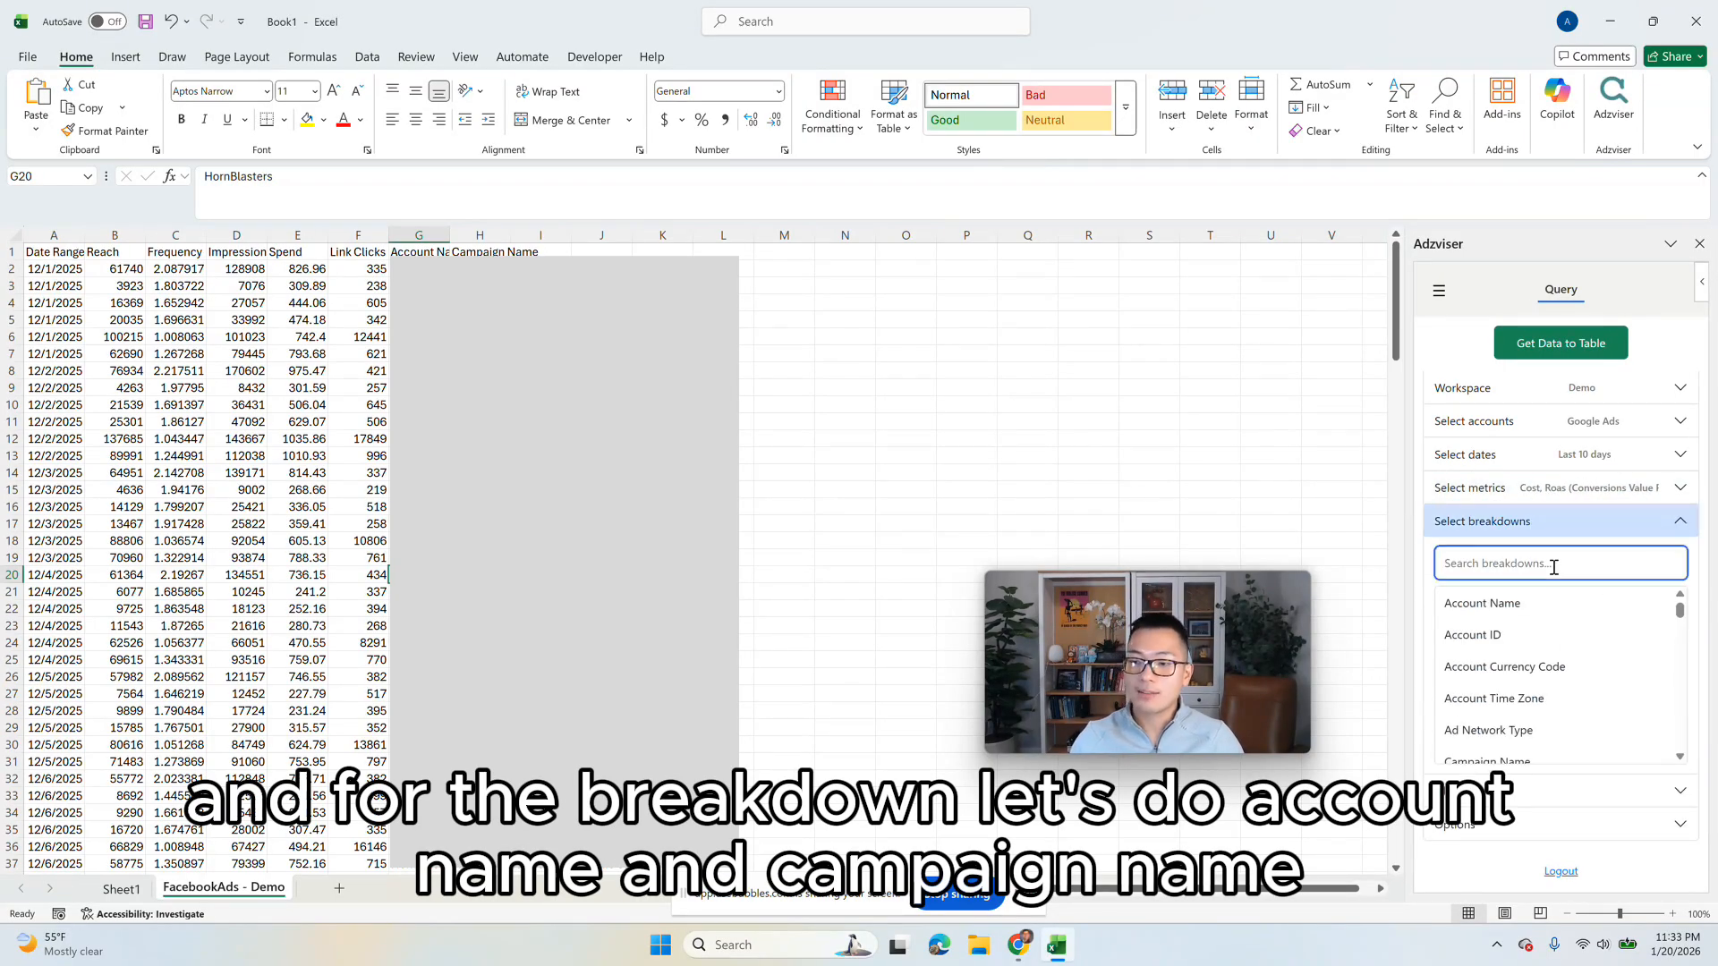
click(1562, 603)
text(ca)
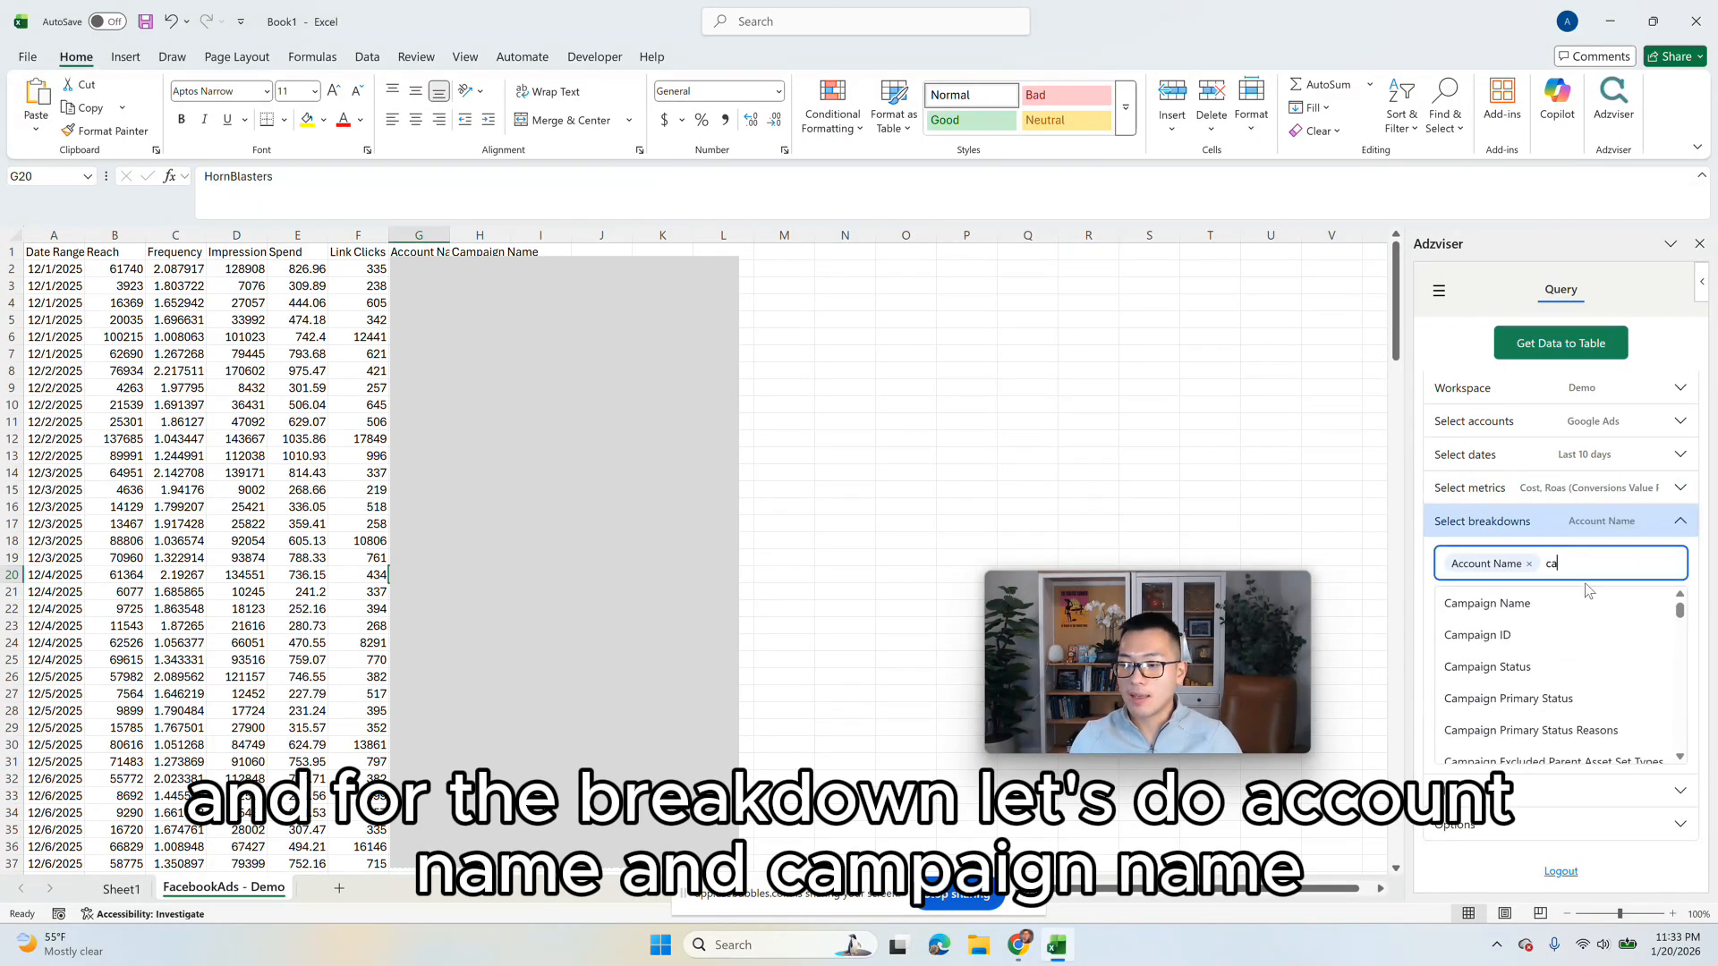
click(1584, 603)
click(1575, 521)
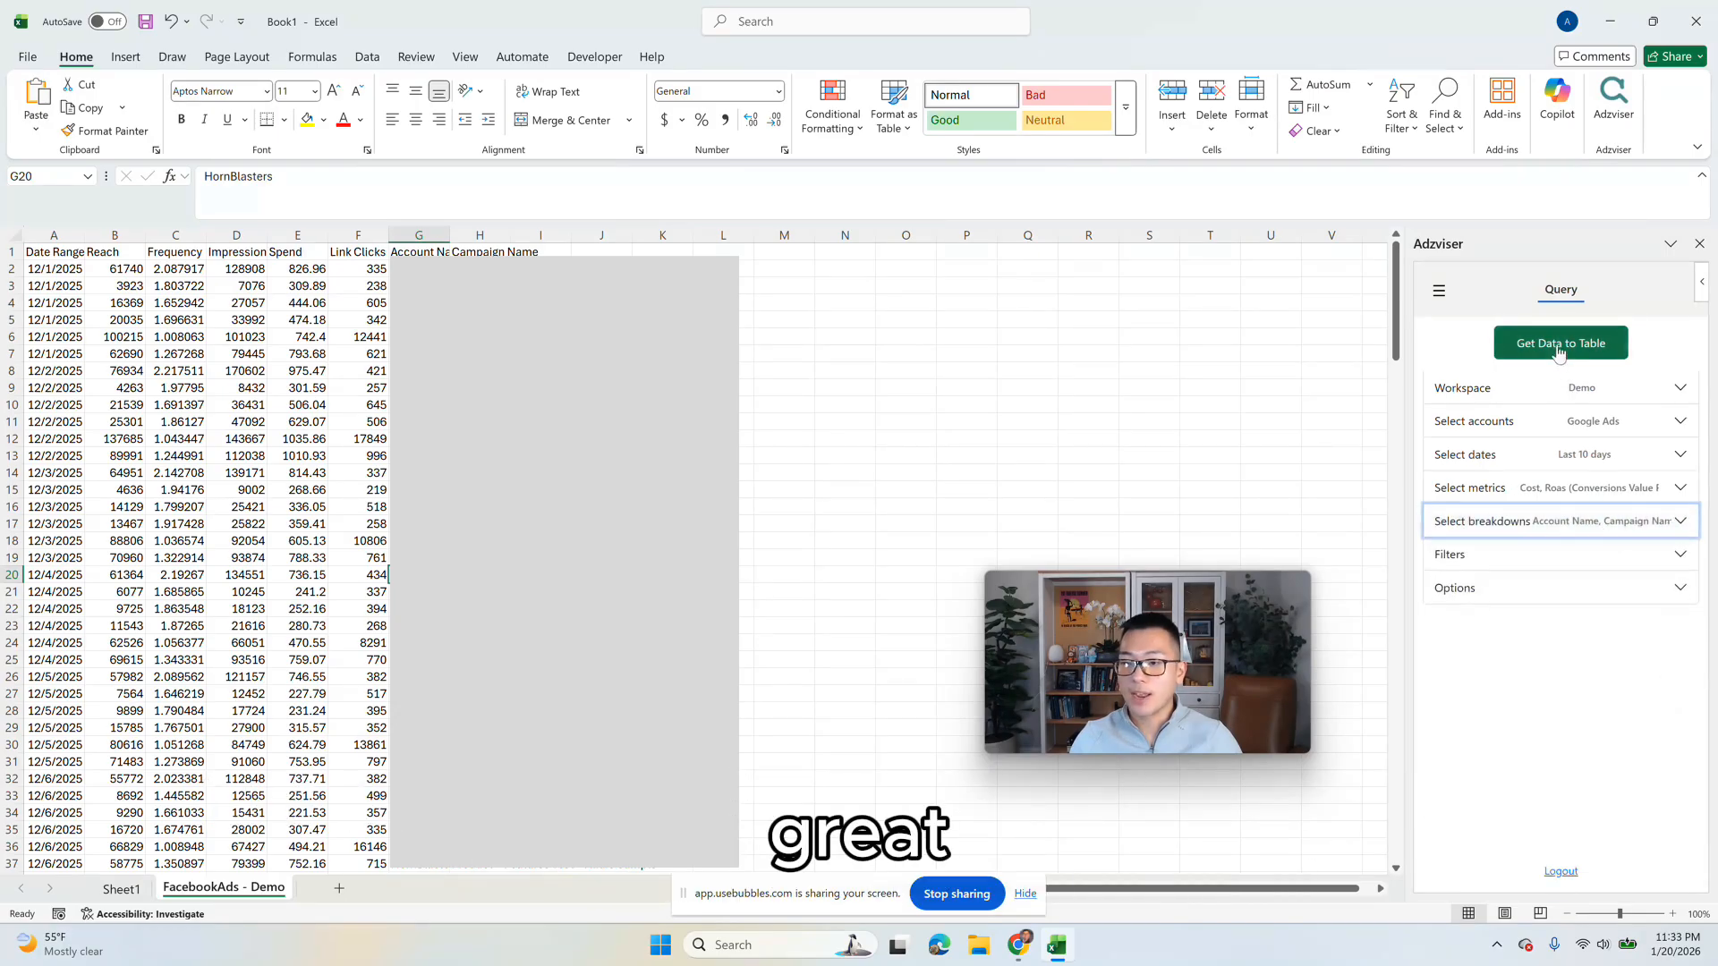
click(1537, 349)
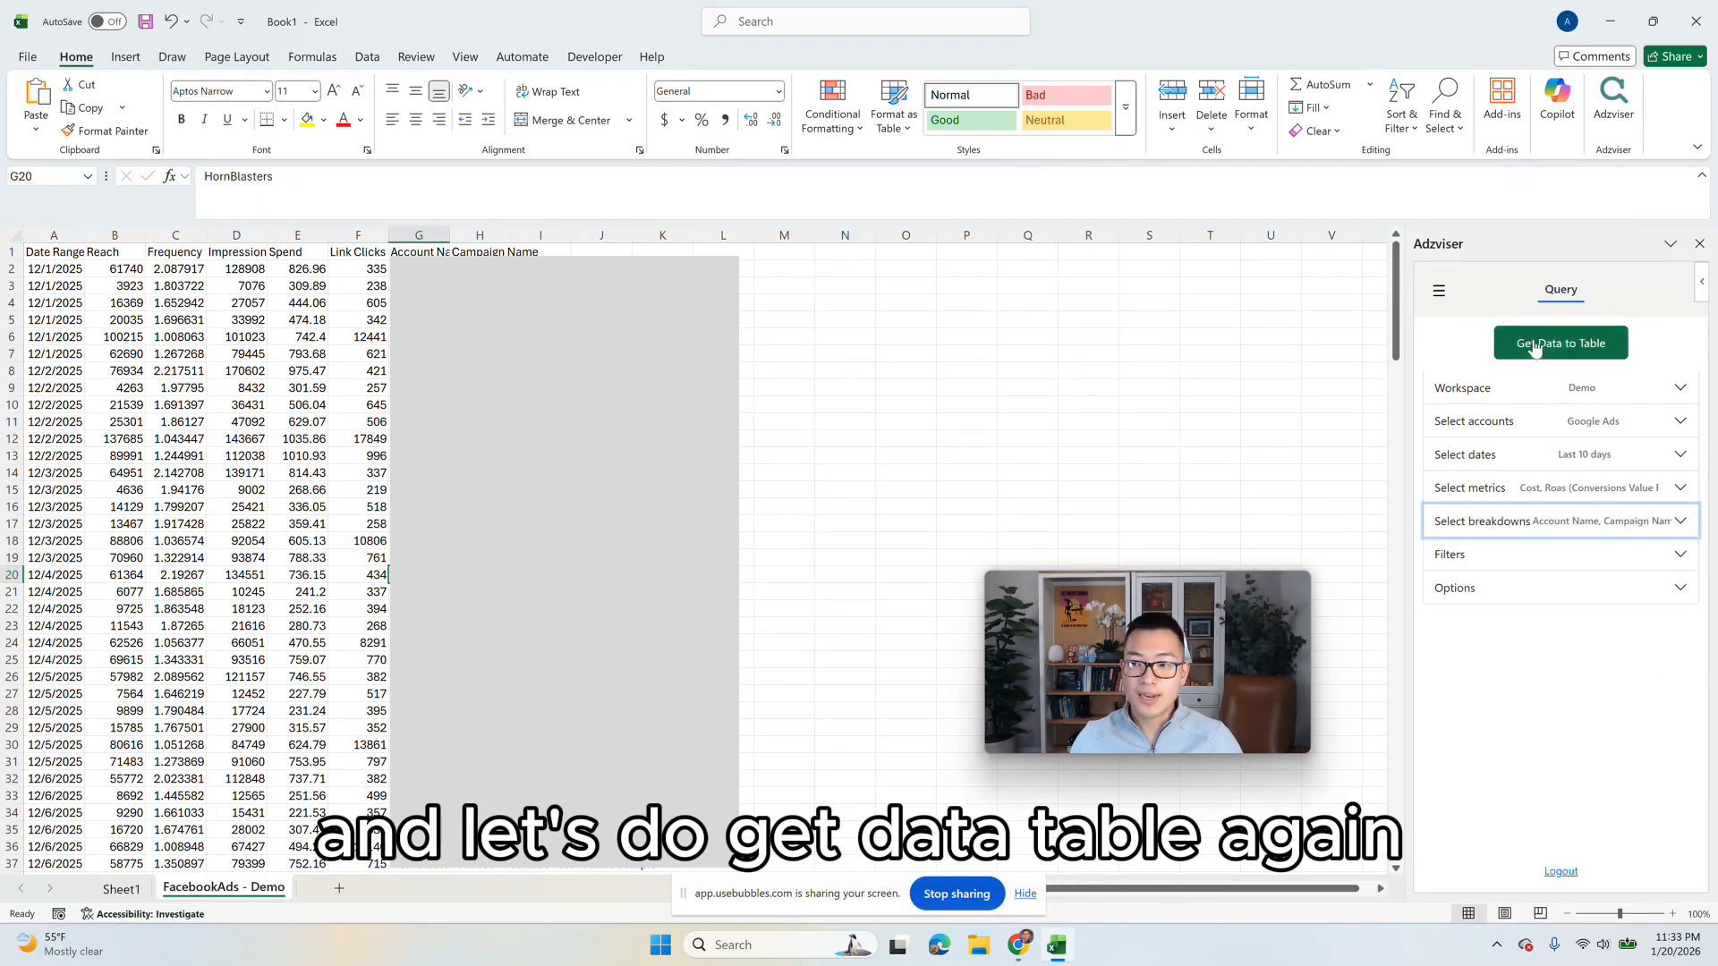
click(1536, 349)
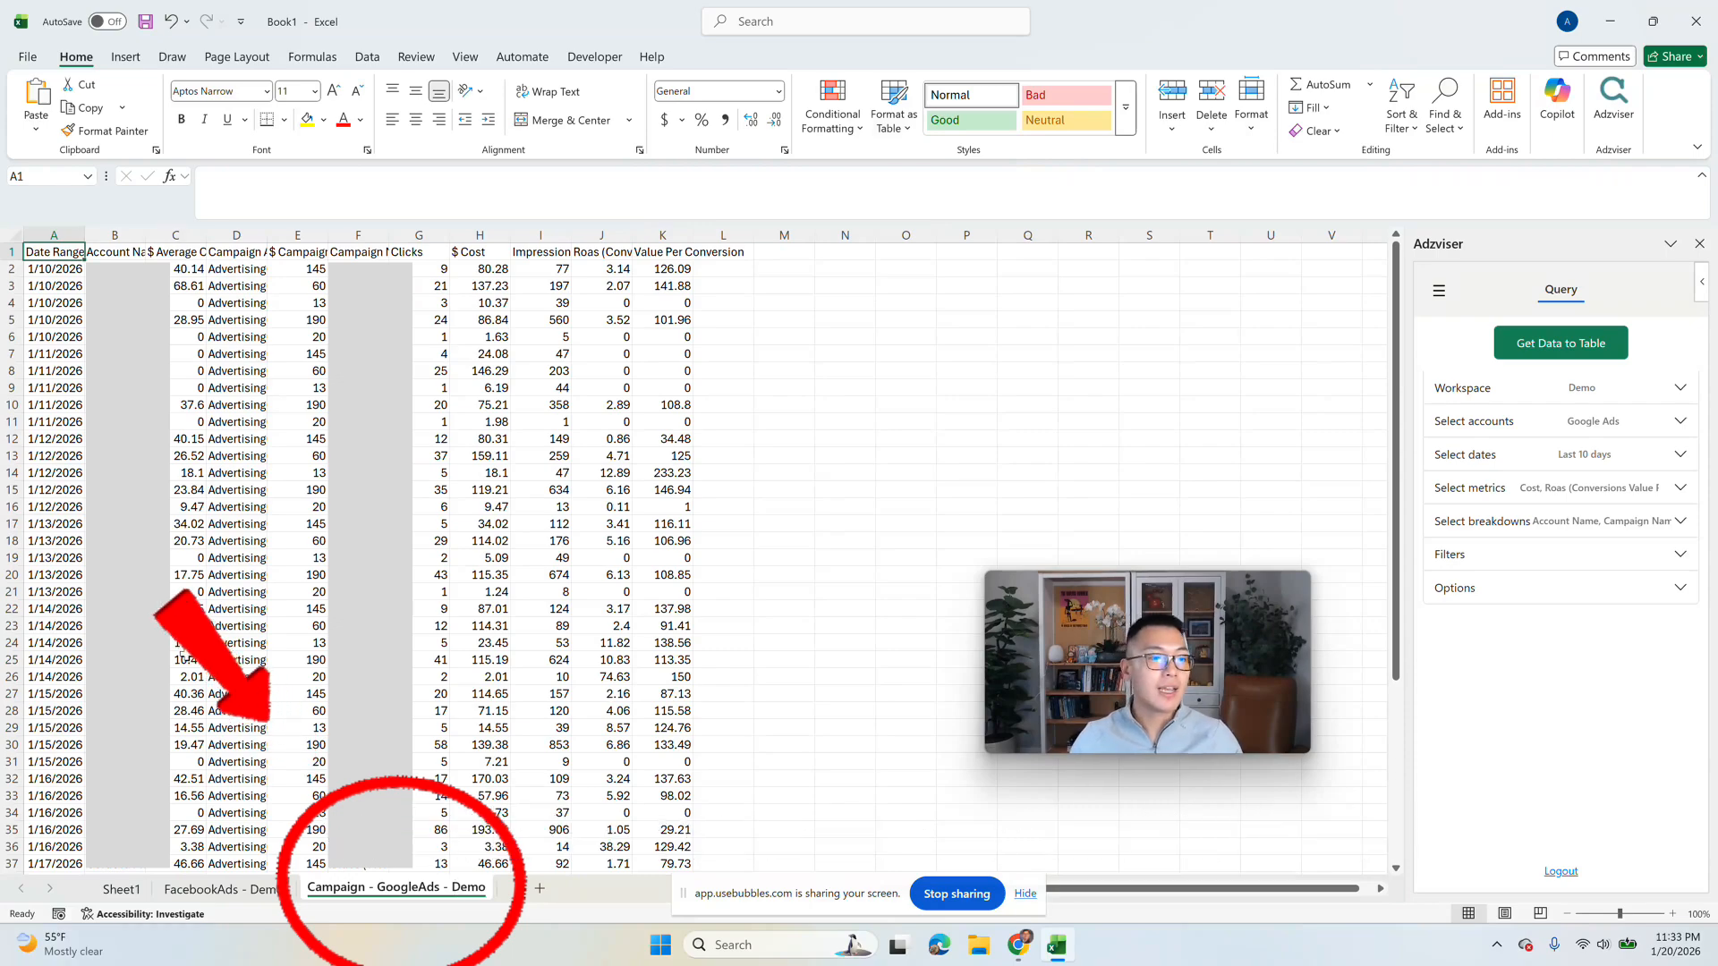
Step: Examine the imported Google Ads rows, checking the date, Roas, Impressions, Cost, Clicks and Campaign Name columns against the query's metrics and breakdowns
drag(54, 269, 193, 863)
click(189, 592)
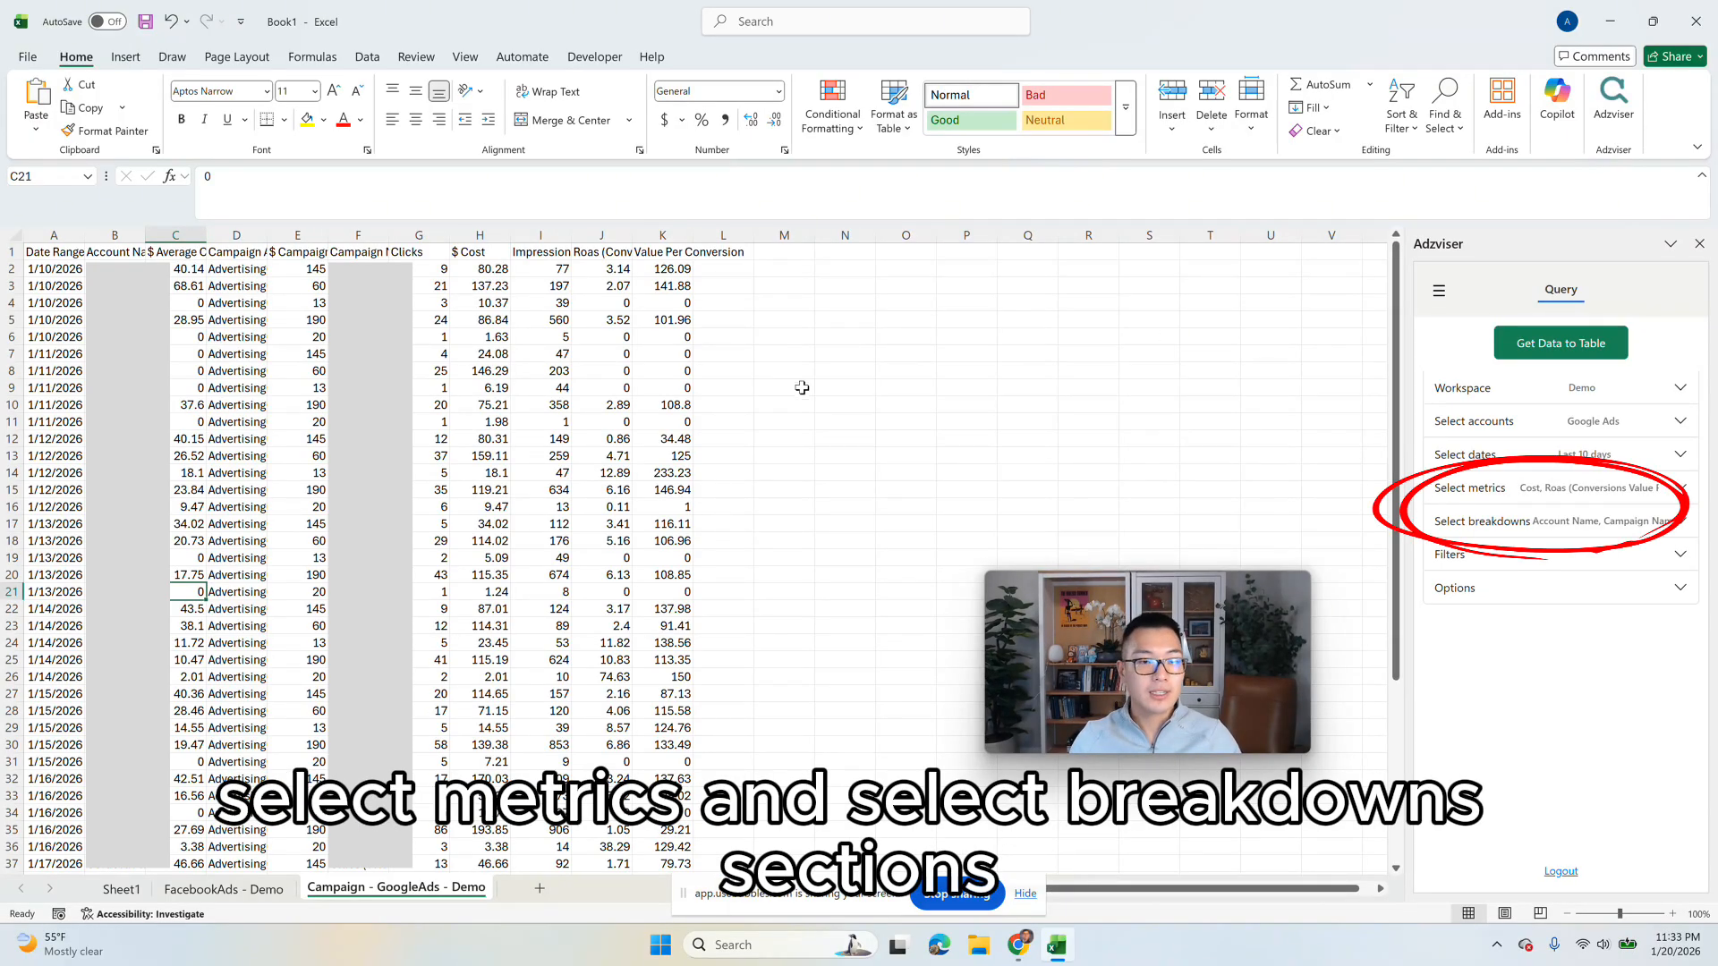
drag(582, 248, 637, 443)
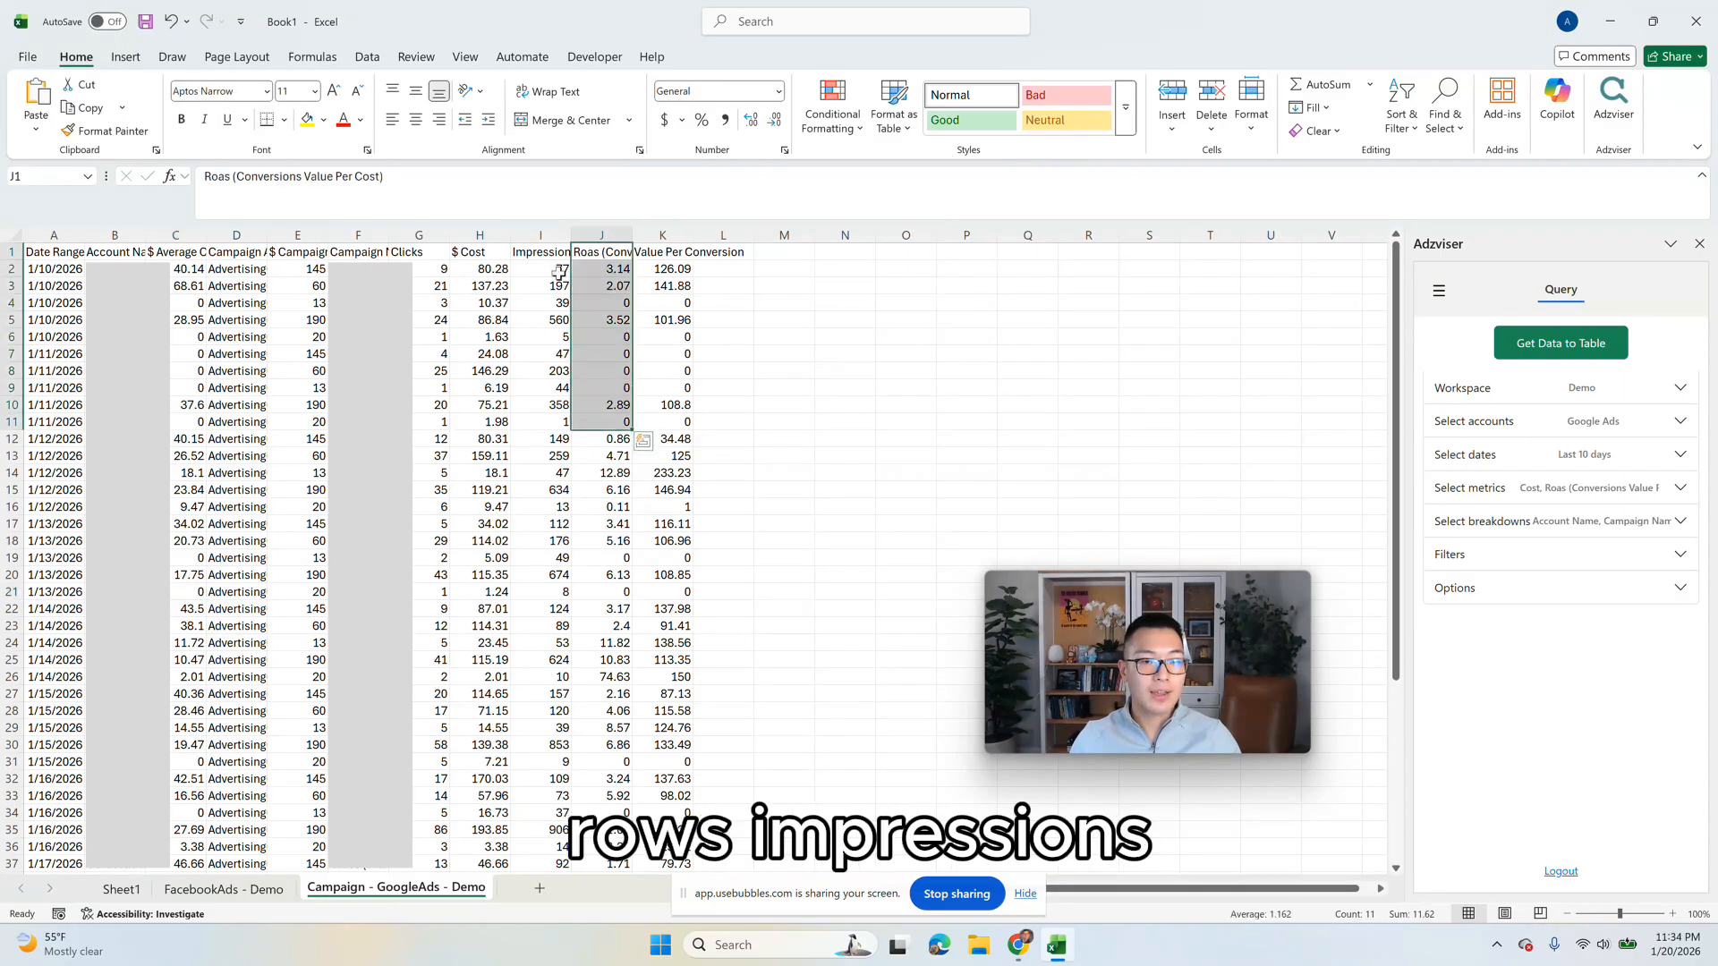
click(540, 235)
click(479, 253)
click(418, 254)
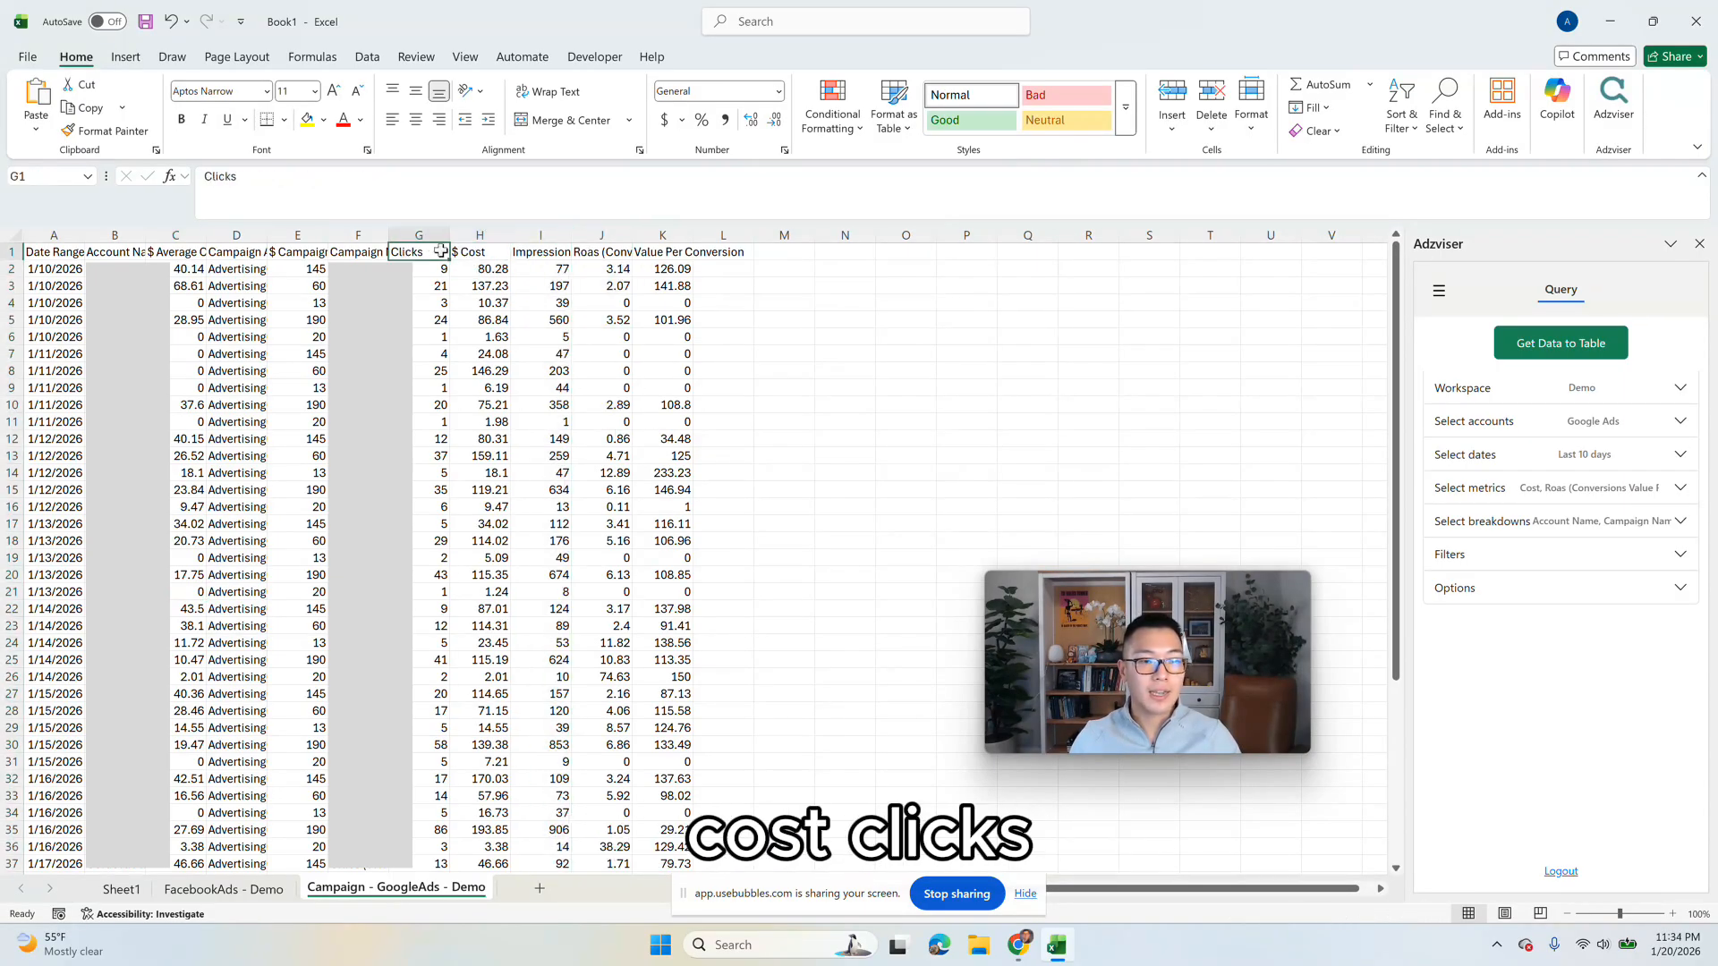
click(349, 252)
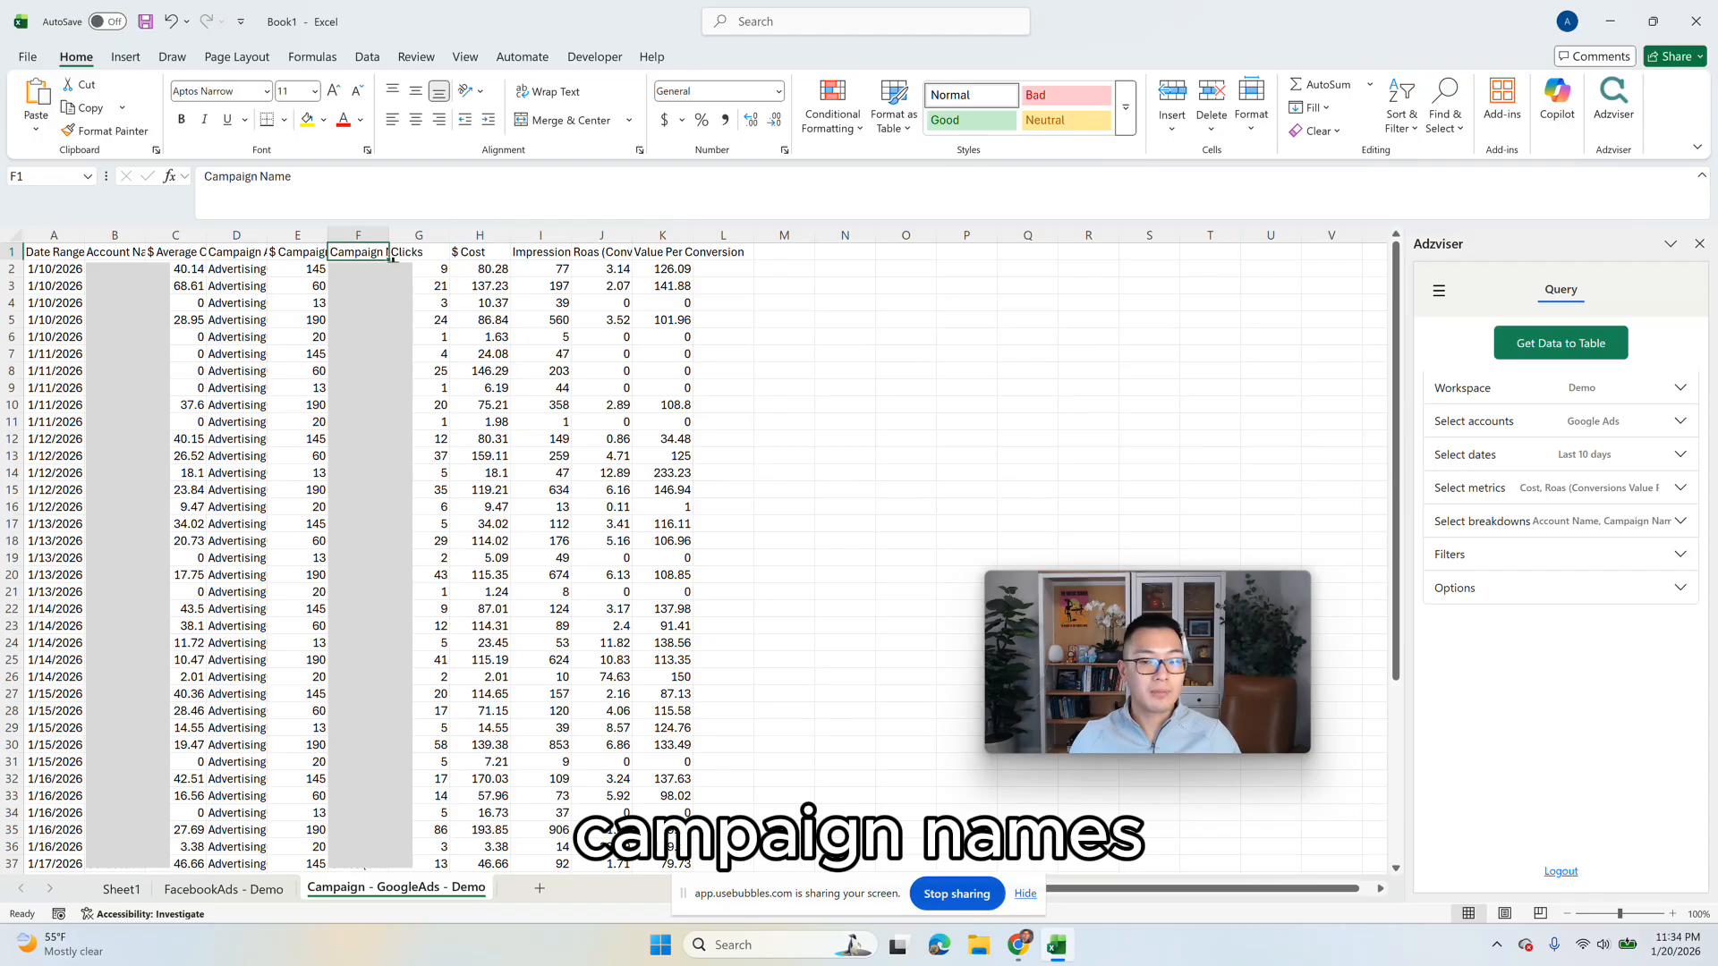